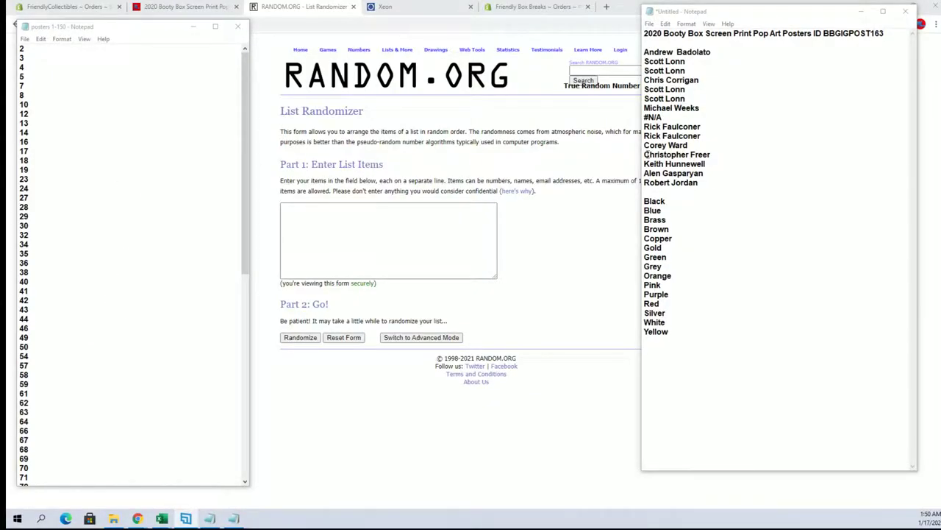
- Highlight the lower part of the owner name list in Notepad, then clear the selection
{"action": "left_click_drag", "start_coordinate": [711, 183], "coordinate": [644, 126]}
{"action": "left_click", "coordinate": [780, 164]}
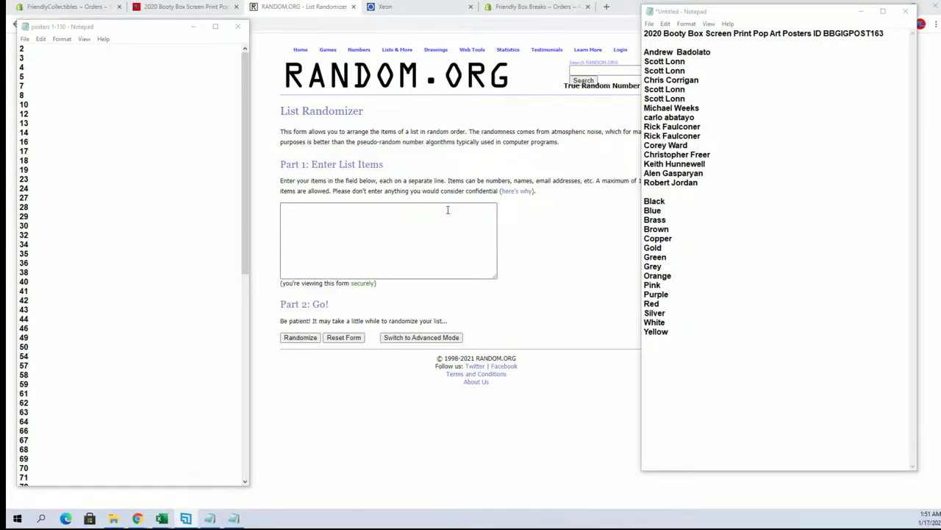
- Copy all numbers from the posters 1-150 list into the List Randomizer box
{"action": "left_click", "coordinate": [135, 129]}
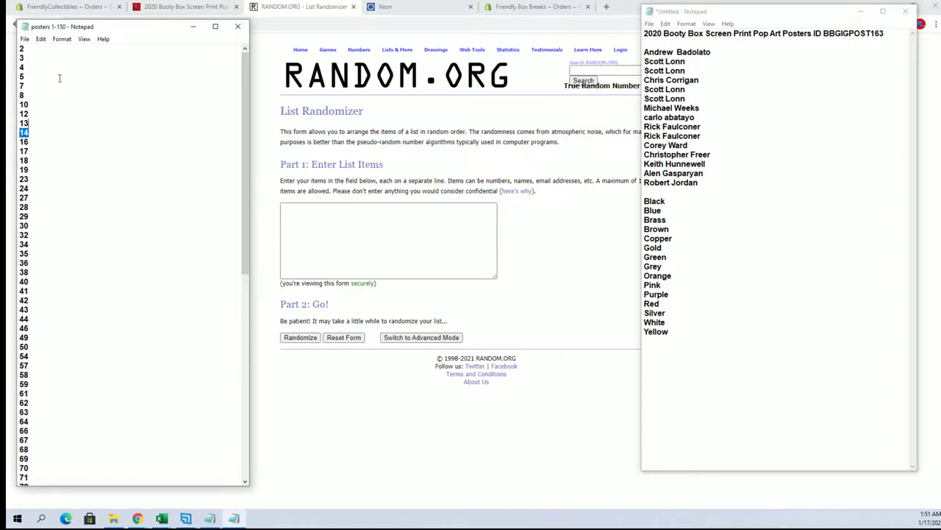
{"action": "left_click_drag", "start_coordinate": [20, 49], "coordinate": [119, 489]}
{"action": "right_click", "coordinate": [114, 237]}
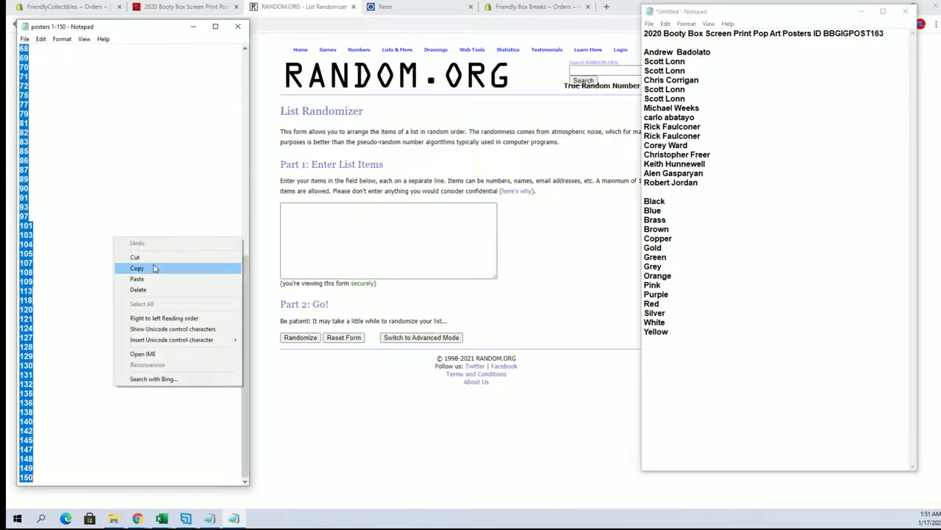
{"action": "left_click", "coordinate": [152, 267]}
{"action": "left_click", "coordinate": [347, 220]}
{"action": "right_click", "coordinate": [346, 220]}
{"action": "left_click", "coordinate": [393, 294]}
- Randomize the poster numbers and reshuffle repeatedly until the list starts 67, 147, 30
{"action": "left_click", "coordinate": [306, 337]}
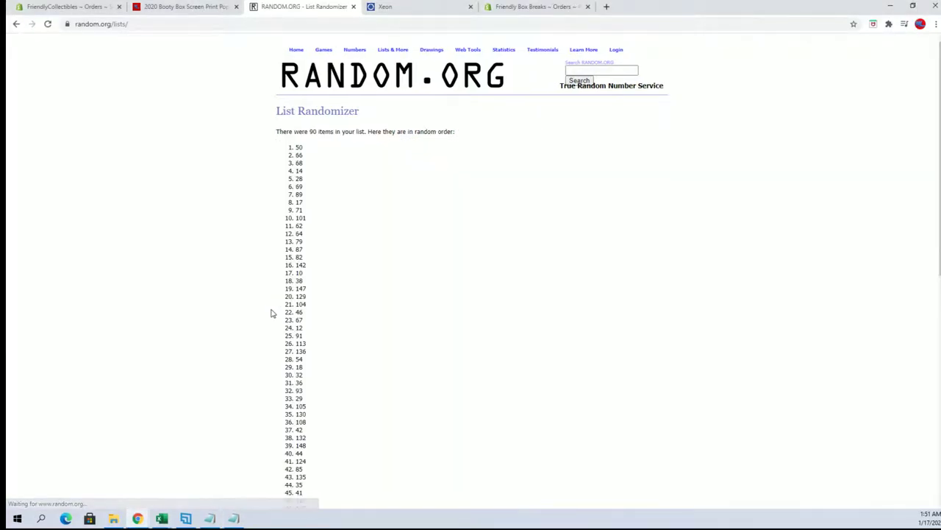
{"action": "scroll", "coordinate": [294, 312], "scroll_direction": "down", "scroll_amount": 5}
{"action": "left_click", "coordinate": [290, 450]}
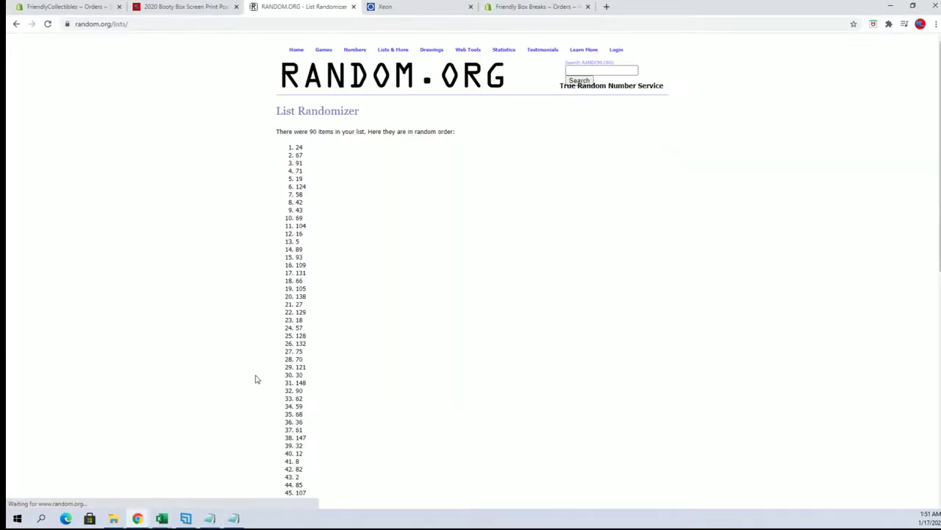
{"action": "scroll", "coordinate": [256, 375], "scroll_direction": "down", "scroll_amount": 5}
{"action": "left_click", "coordinate": [285, 448]}
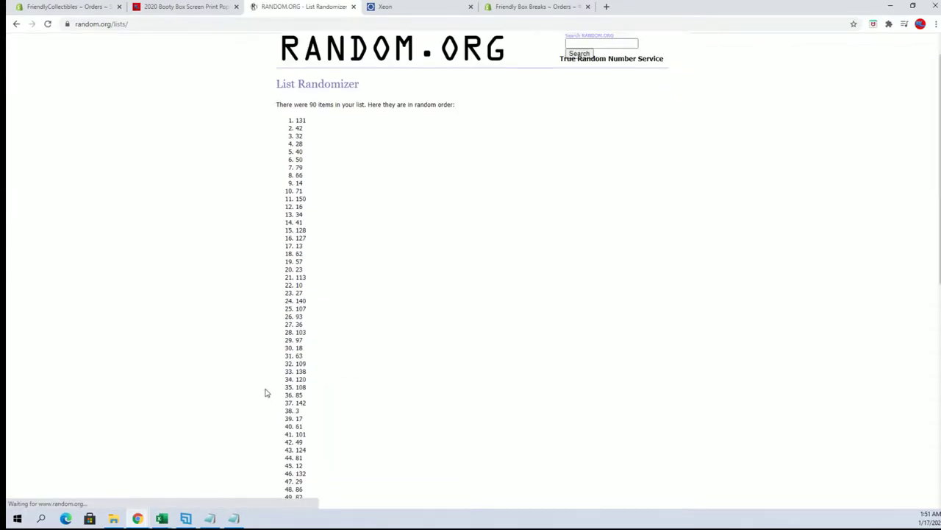
{"action": "scroll", "coordinate": [266, 389], "scroll_direction": "down", "scroll_amount": 5}
{"action": "left_click", "coordinate": [286, 447]}
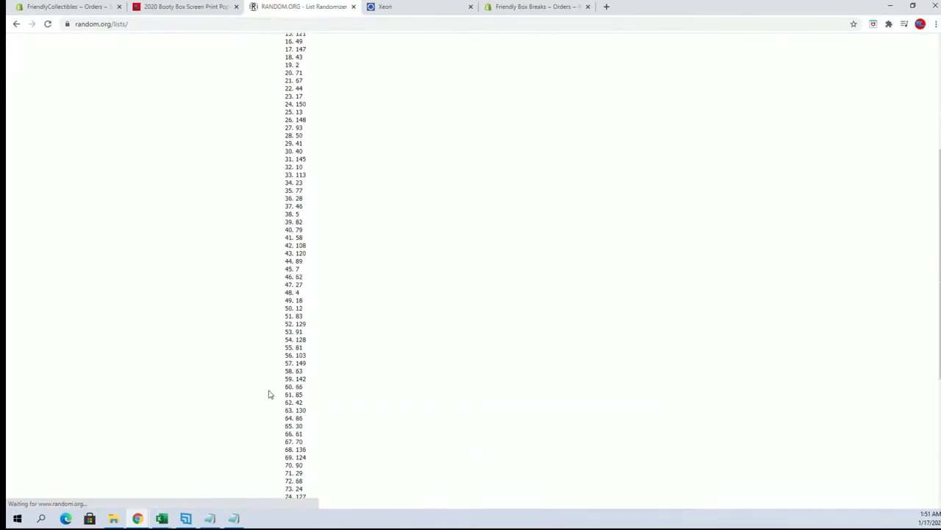
{"action": "scroll", "coordinate": [269, 390], "scroll_direction": "down", "scroll_amount": 5}
{"action": "left_click", "coordinate": [287, 446]}
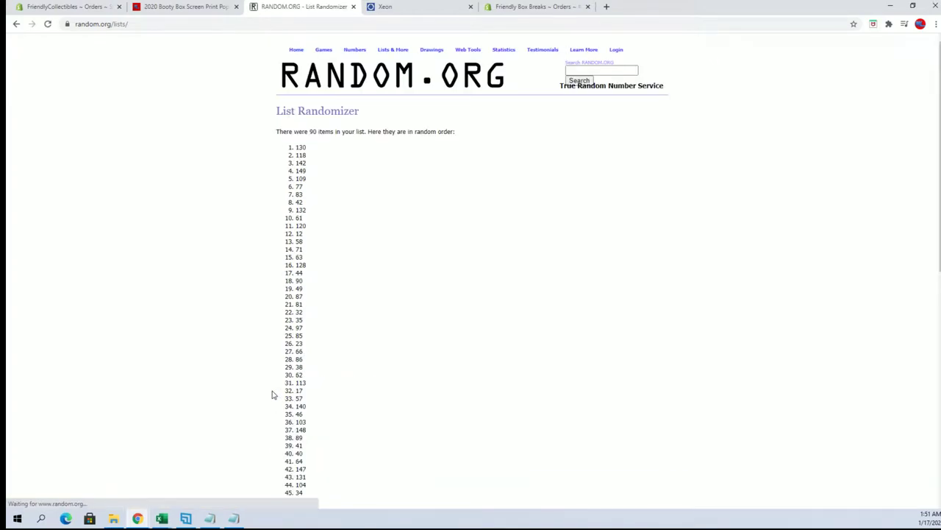
{"action": "scroll", "coordinate": [286, 416], "scroll_direction": "down", "scroll_amount": 5}
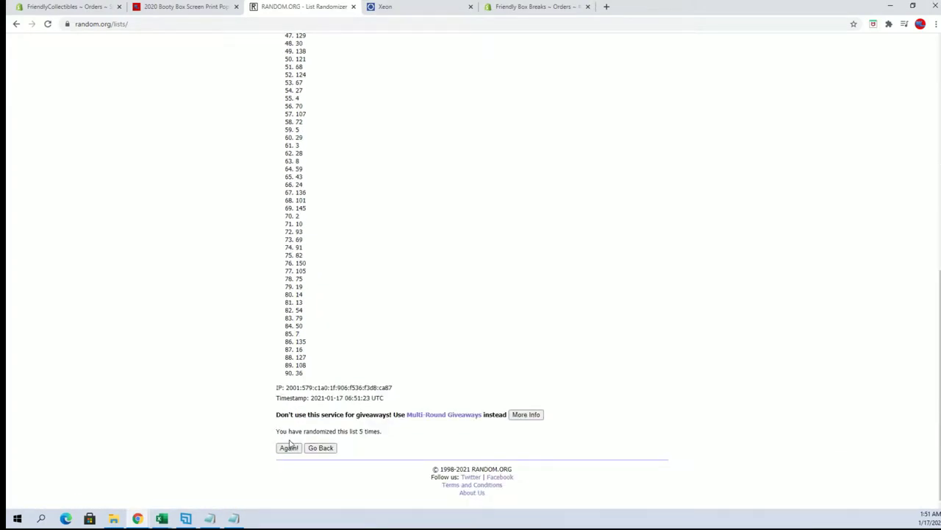
{"action": "left_click", "coordinate": [288, 447]}
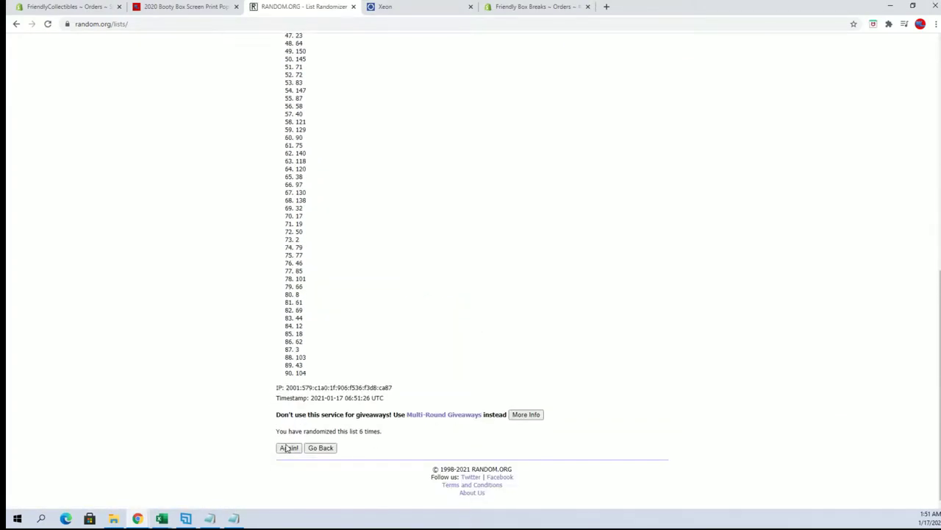
{"action": "left_click", "coordinate": [288, 447]}
{"action": "scroll", "coordinate": [345, 280], "scroll_direction": "down", "scroll_amount": 6}
{"action": "scroll", "coordinate": [341, 276], "scroll_direction": "up", "scroll_amount": 6}
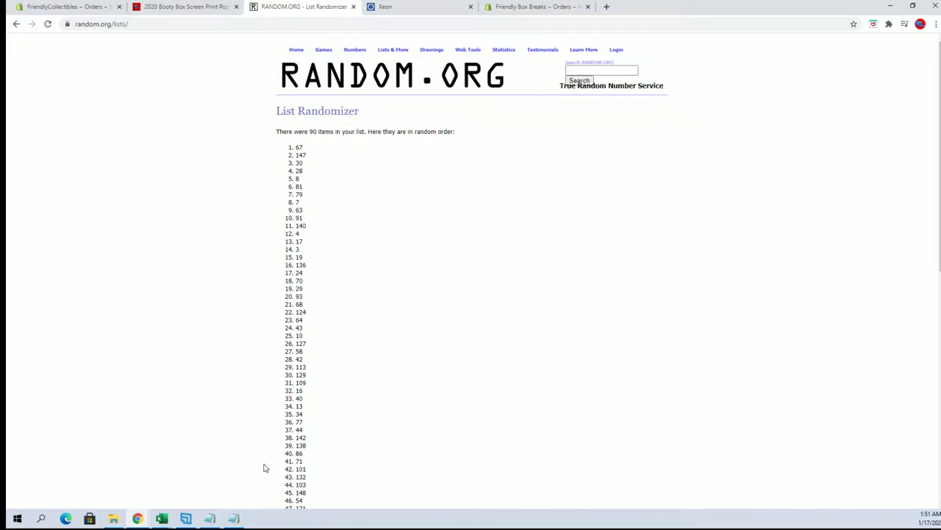
- Delete poster number 67 from the posters 1-150 list in Notepad
{"action": "left_click", "coordinate": [210, 518]}
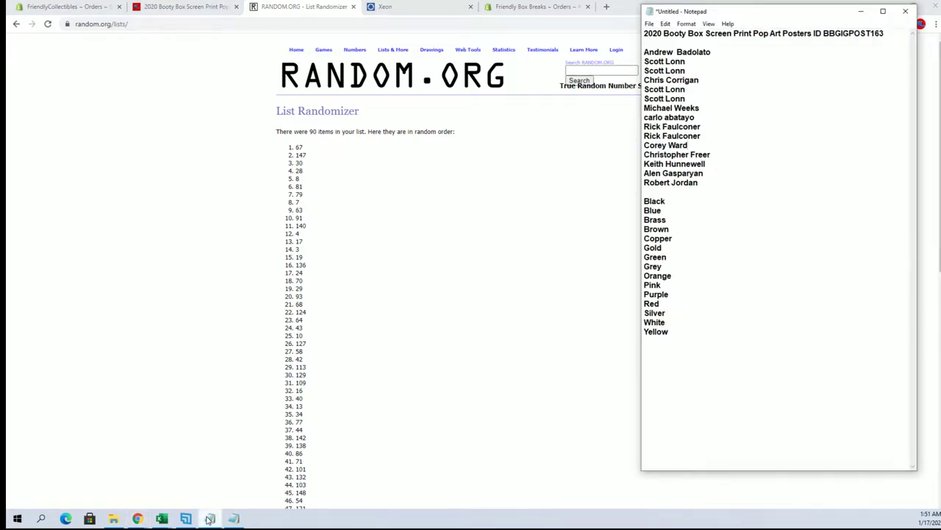
{"action": "left_click", "coordinate": [233, 518]}
{"action": "left_click", "coordinate": [108, 206]}
{"action": "scroll", "coordinate": [77, 157], "scroll_direction": "up", "scroll_amount": 4}
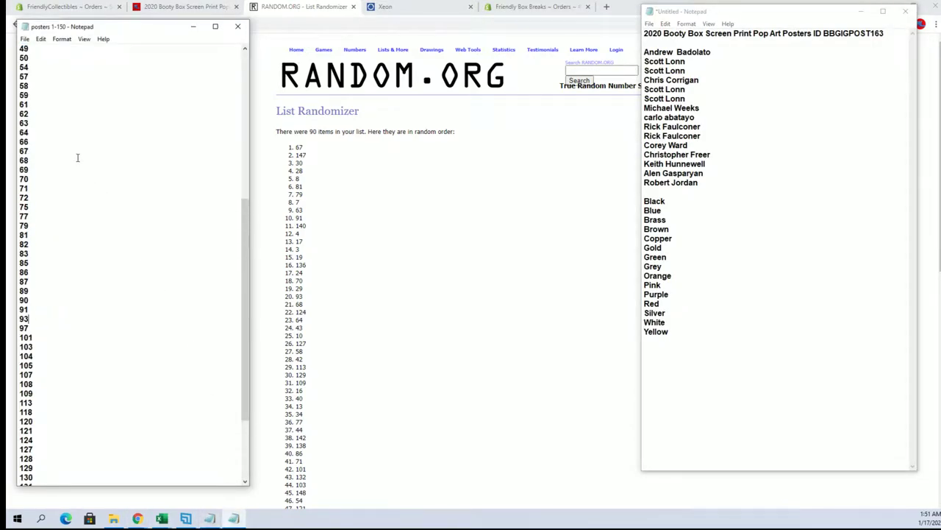
{"action": "scroll", "coordinate": [78, 158], "scroll_direction": "up", "scroll_amount": 5}
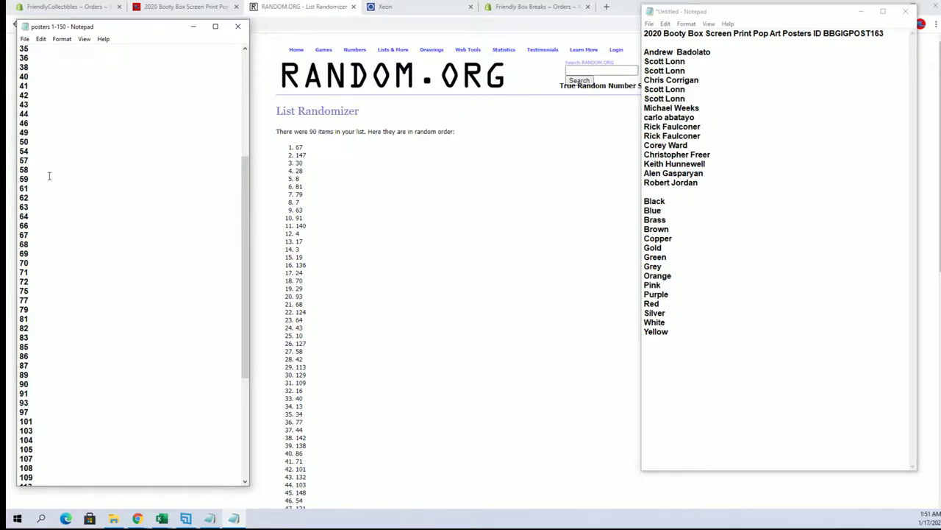
{"action": "left_click", "coordinate": [41, 235]}
{"action": "key", "text": "BackSpace"}
{"action": "key", "text": "BackSpace"}
{"action": "key", "text": "BackSpace"}
- Save and close the posters list, leaving an empty List Randomizer form
{"action": "left_click", "coordinate": [25, 39]}
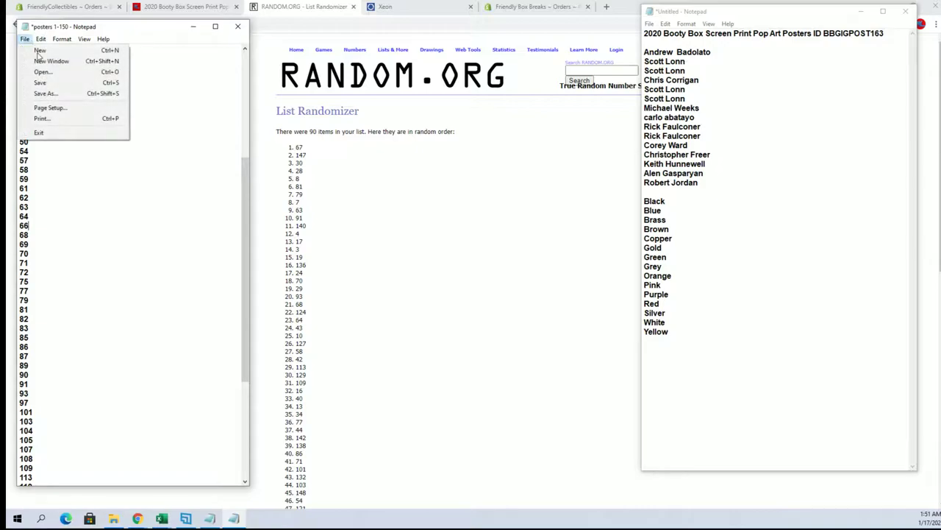
{"action": "left_click", "coordinate": [44, 85]}
{"action": "left_click", "coordinate": [238, 28]}
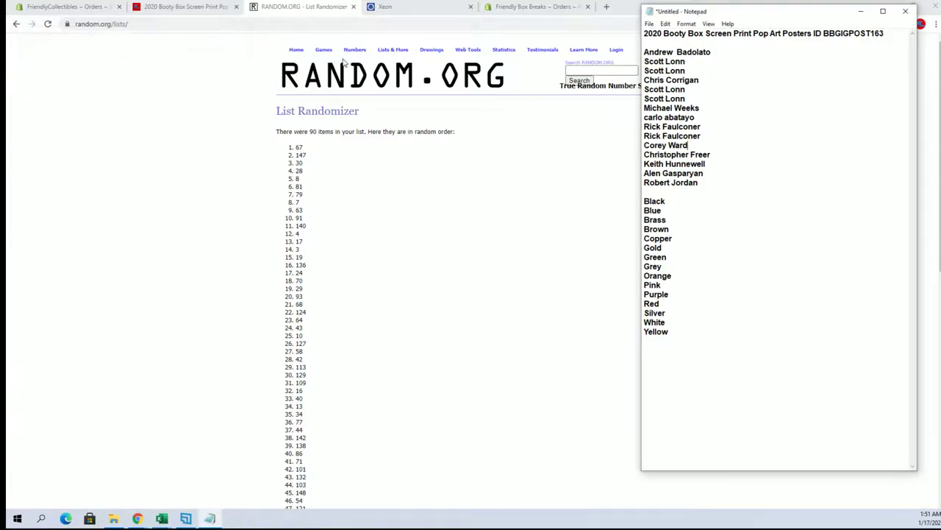
{"action": "left_click", "coordinate": [397, 61]}
{"action": "left_click", "coordinate": [209, 517]}
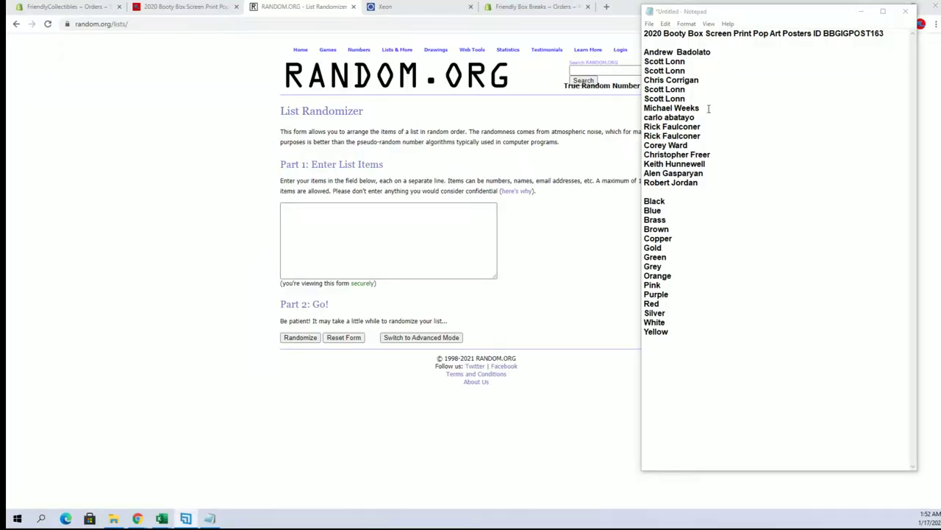
- Copy the 15 owner names from Notepad into the List Randomizer and randomize them
{"action": "left_click_drag", "start_coordinate": [644, 52], "coordinate": [710, 182]}
{"action": "right_click", "coordinate": [701, 134]}
{"action": "left_click", "coordinate": [710, 164]}
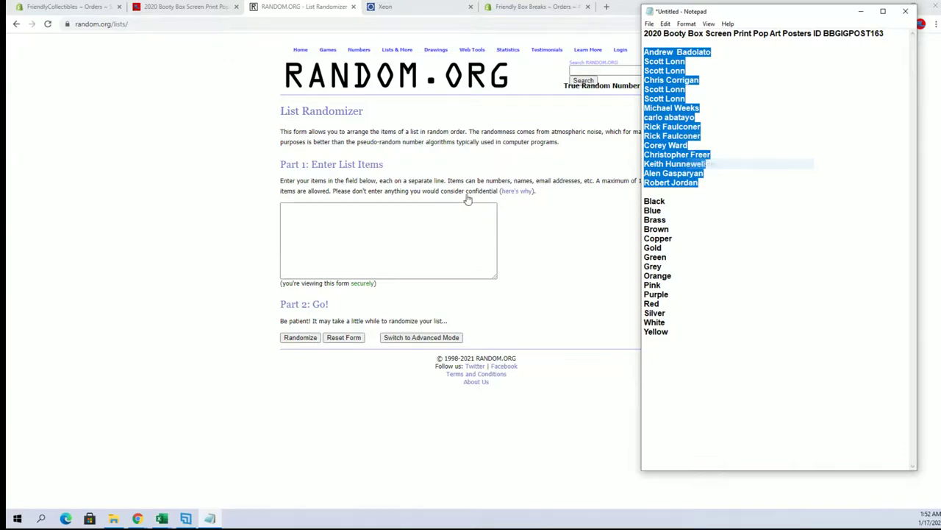
{"action": "right_click", "coordinate": [316, 213]}
{"action": "left_click", "coordinate": [338, 287]}
{"action": "left_click", "coordinate": [297, 337]}
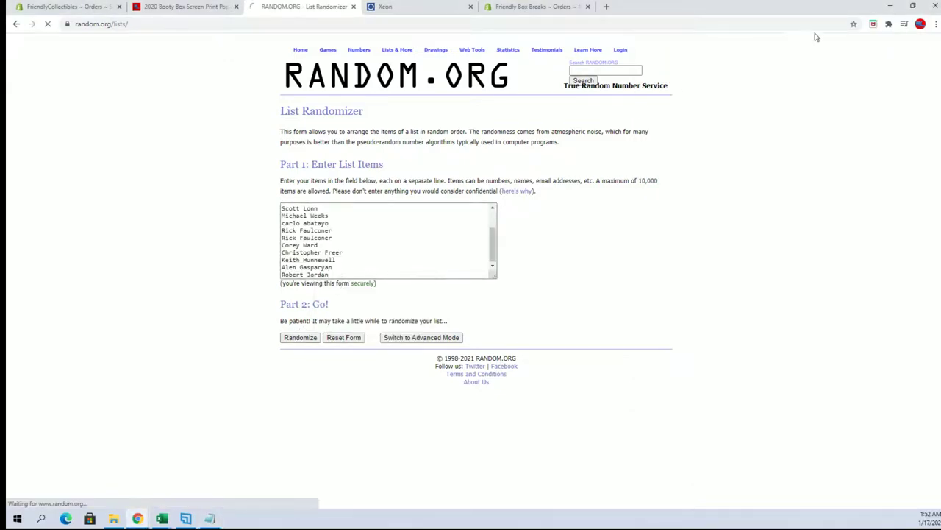
- Zoom the page to 125% and reshuffle the owner names until shuffled 7 times
{"action": "left_click", "coordinate": [936, 24]}
{"action": "left_click", "coordinate": [906, 115]}
{"action": "left_click", "coordinate": [906, 115]}
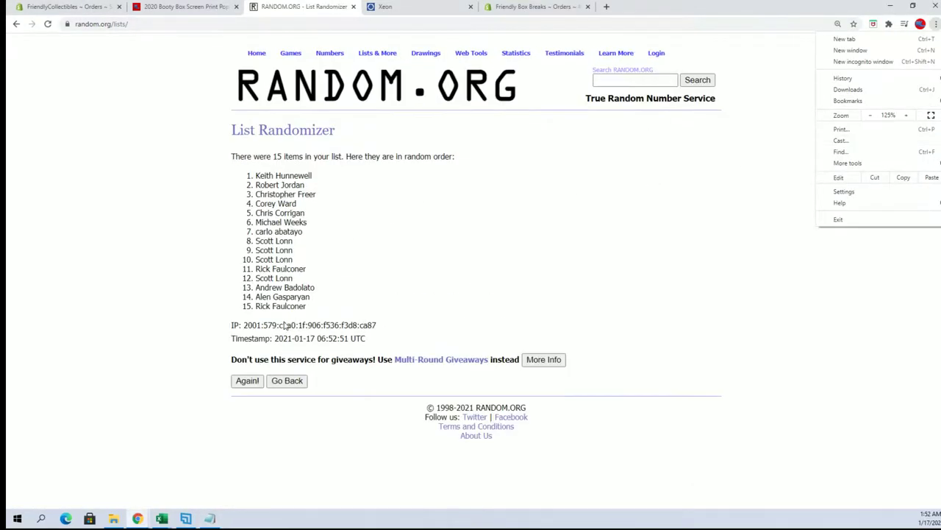
{"action": "left_click", "coordinate": [239, 381]}
{"action": "left_click", "coordinate": [239, 380]}
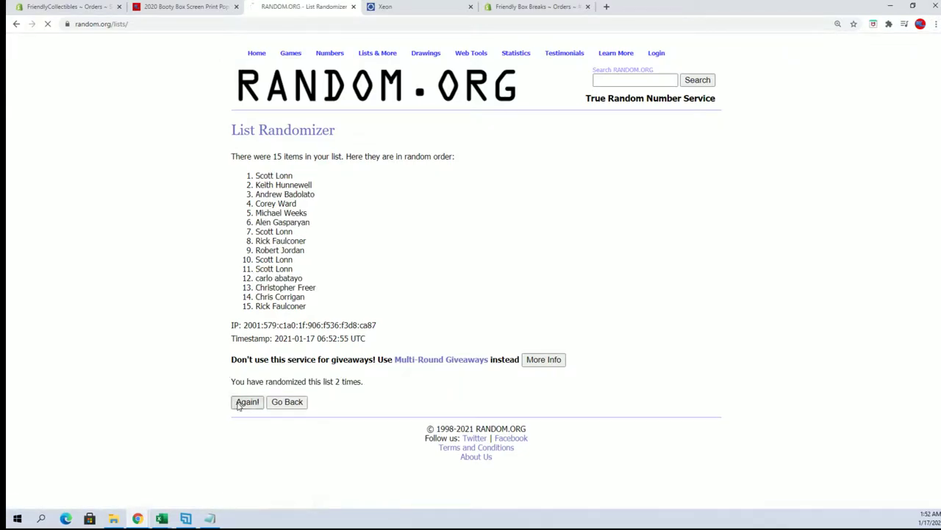
{"action": "left_click", "coordinate": [239, 403]}
{"action": "left_click", "coordinate": [246, 402]}
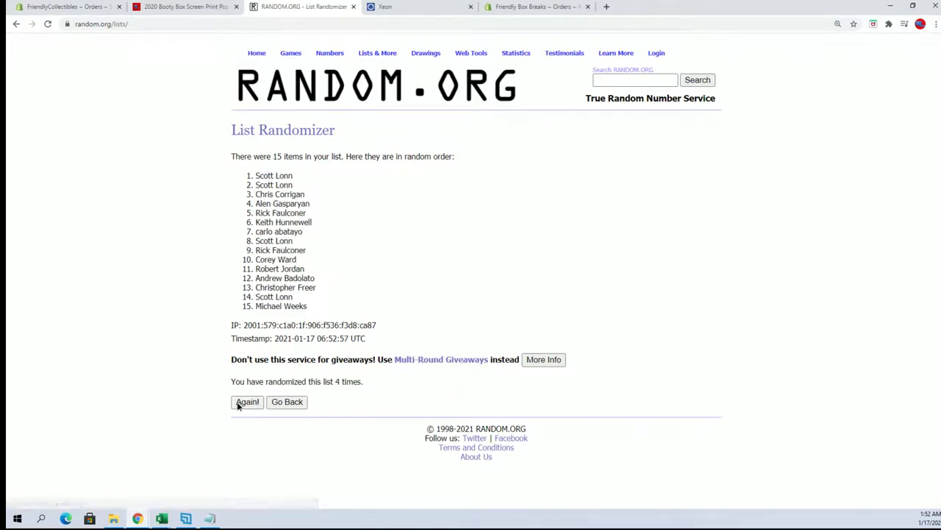
{"action": "left_click", "coordinate": [246, 403]}
{"action": "left_click", "coordinate": [246, 403]}
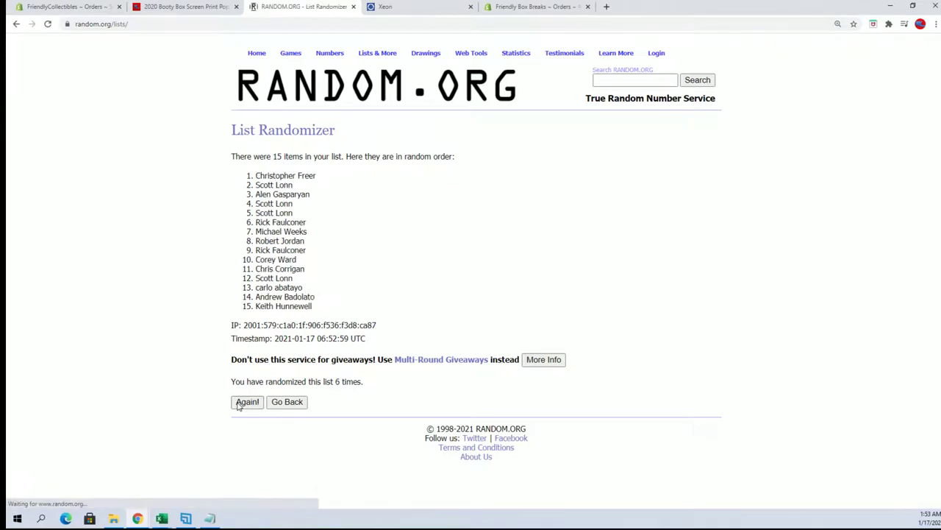
{"action": "left_click", "coordinate": [246, 402]}
- Copy the 15 shuffled owner names
{"action": "left_click_drag", "start_coordinate": [255, 175], "coordinate": [327, 311]}
{"action": "right_click", "coordinate": [324, 295]}
{"action": "left_click", "coordinate": [338, 277]}
{"action": "left_click", "coordinate": [162, 518]}
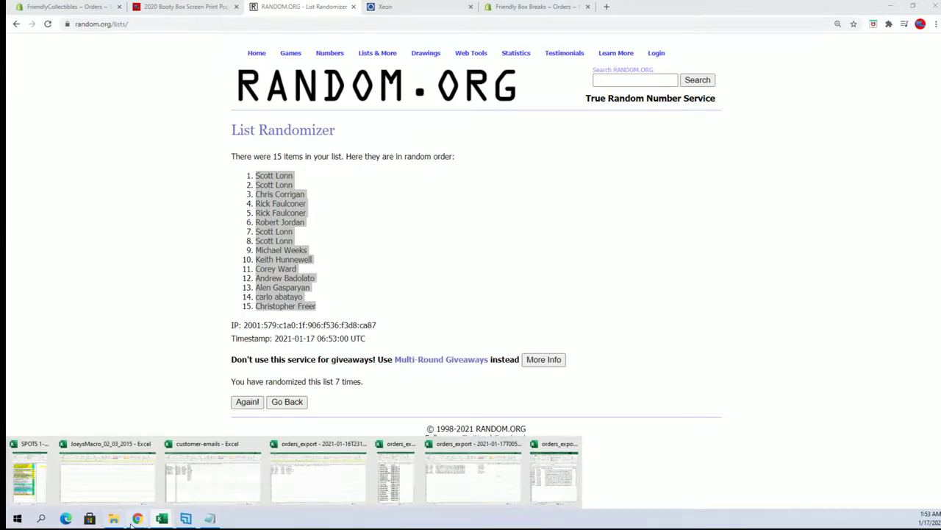
- Launch Excel with a maximized blank workbook and widen column A
{"action": "left_click", "coordinate": [41, 517]}
{"action": "left_click", "coordinate": [220, 266]}
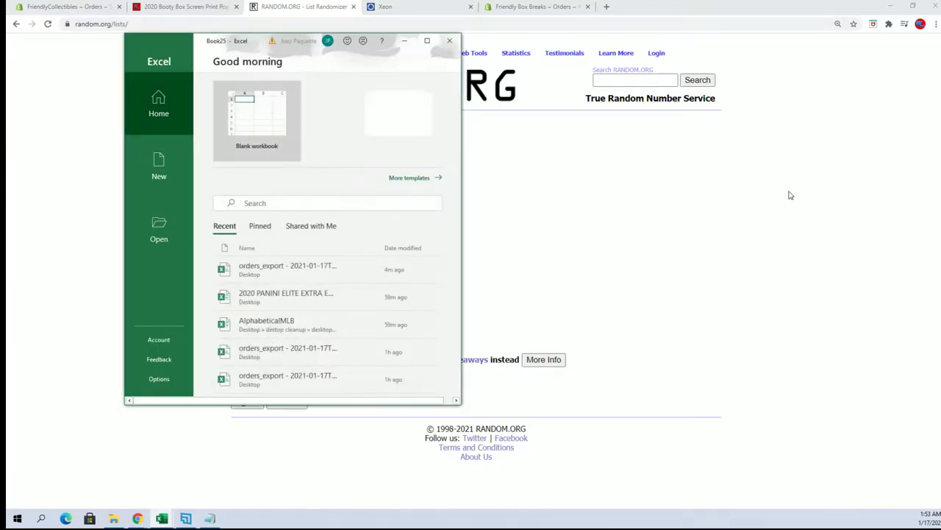
{"action": "left_click", "coordinate": [252, 133]}
{"action": "left_click", "coordinate": [425, 42]}
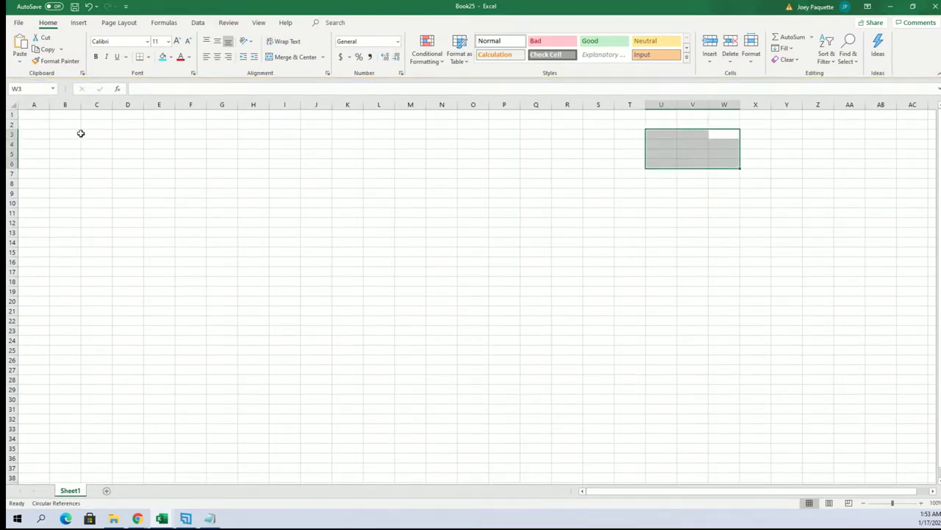
{"action": "left_click_drag", "start_coordinate": [49, 105], "coordinate": [91, 105]}
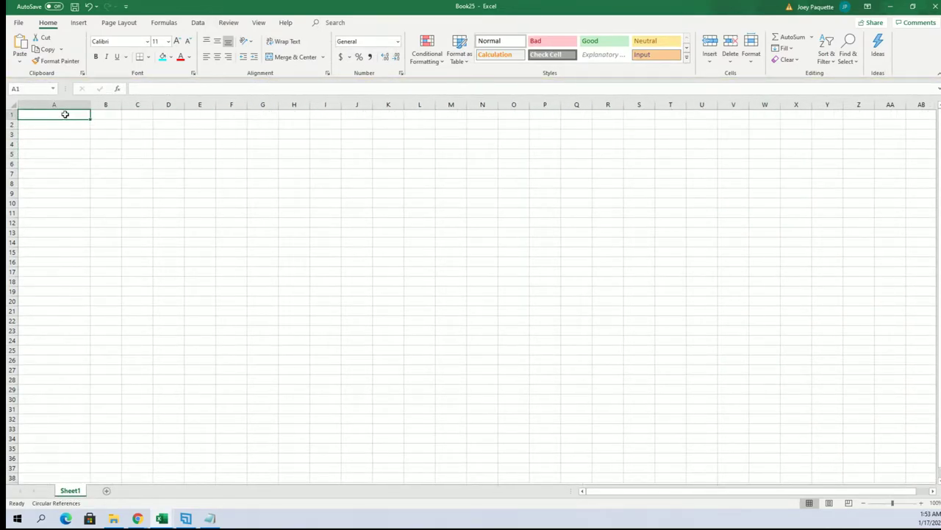
- Put an OWNERS header in A1 with the shuffled names pasted below as plain text
{"action": "type", "text": "OWNERS"}
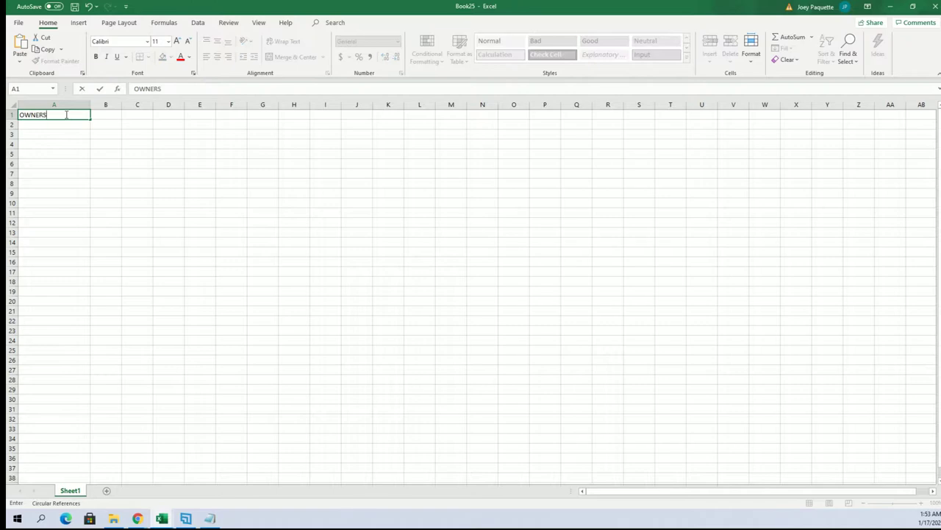
{"action": "left_click_drag", "start_coordinate": [59, 134], "coordinate": [71, 141]}
{"action": "right_click", "coordinate": [46, 124]}
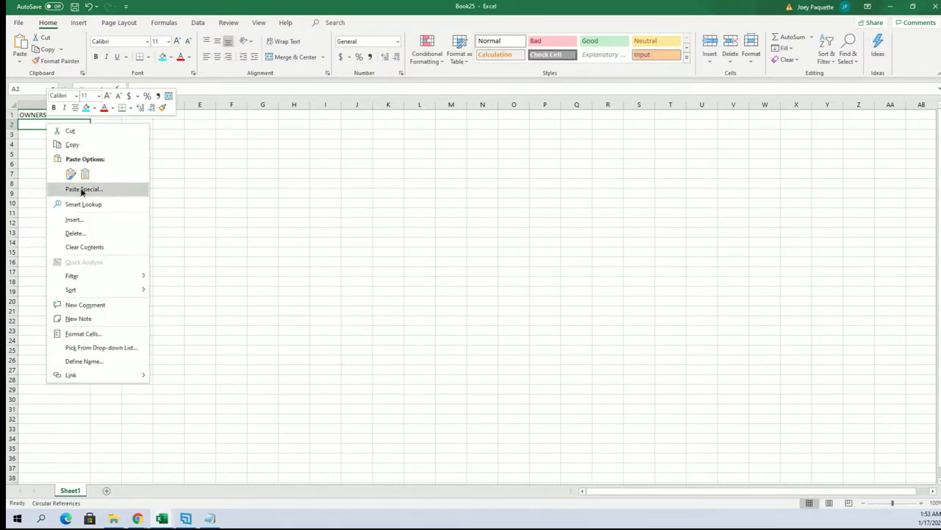
{"action": "left_click", "coordinate": [81, 190]}
{"action": "left_click", "coordinate": [82, 138]}
{"action": "left_click_drag", "start_coordinate": [120, 89], "coordinate": [196, 83]}
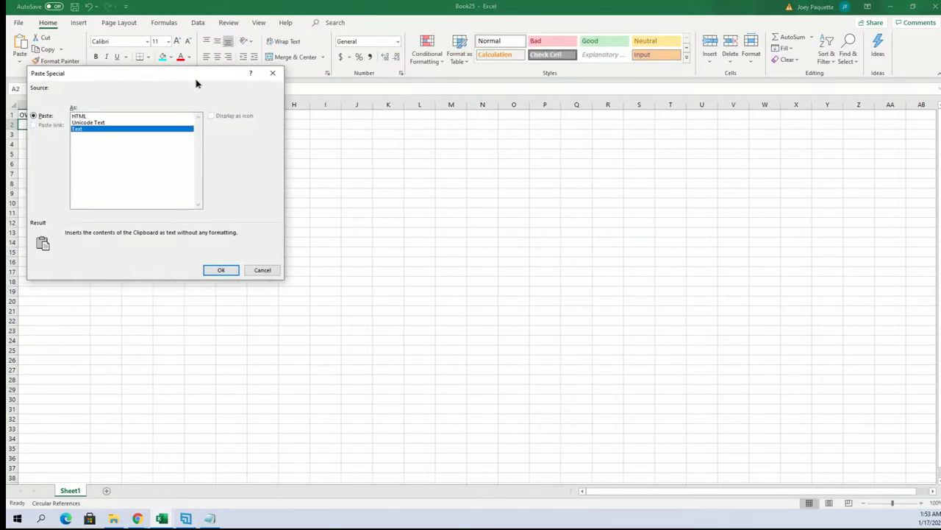
{"action": "left_click", "coordinate": [227, 270]}
{"action": "left_click_drag", "start_coordinate": [228, 231], "coordinate": [210, 222]}
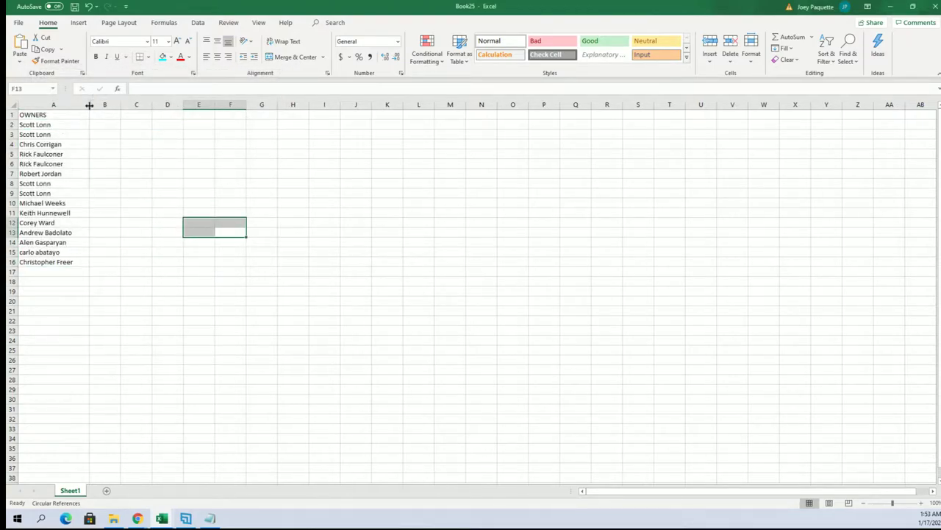
{"action": "left_click_drag", "start_coordinate": [89, 104], "coordinate": [153, 104]}
{"action": "left_click", "coordinate": [115, 145]}
- Add a COLORS header in B1, then minimize Excel back to the empty List Randomizer
{"action": "left_click", "coordinate": [136, 117]}
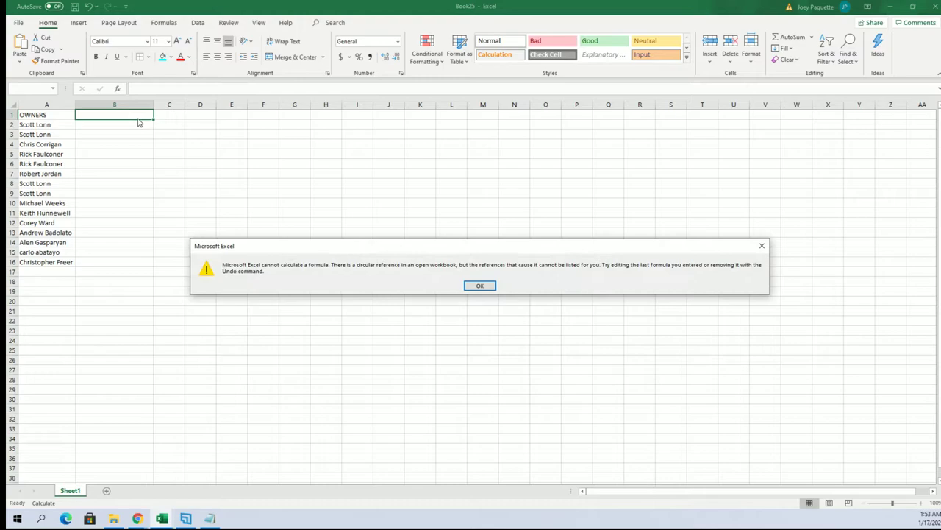
{"action": "left_click", "coordinate": [480, 285]}
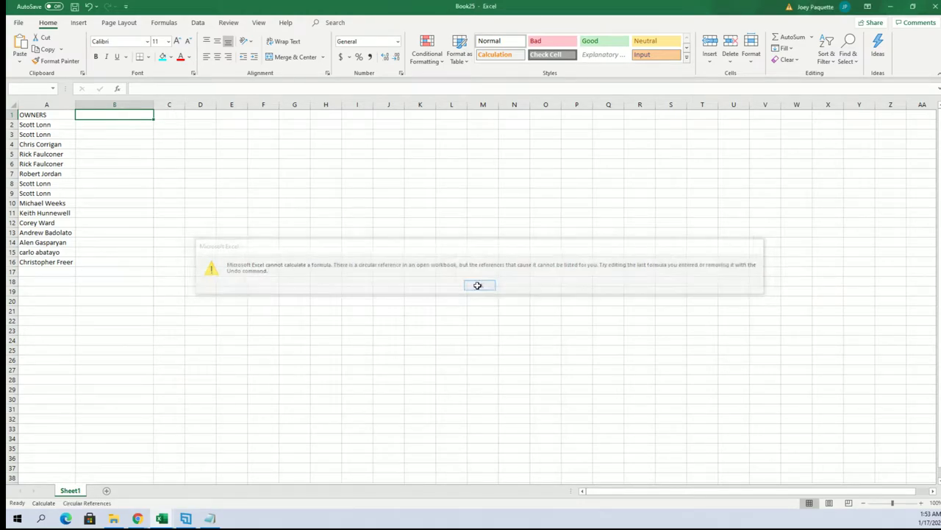
{"action": "left_click", "coordinate": [125, 115]}
{"action": "type", "text": "COLORS"}
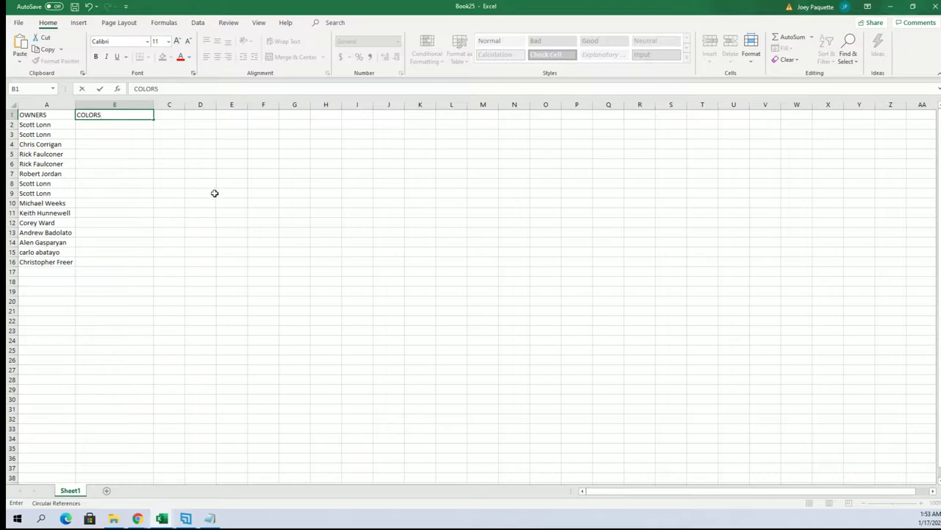
{"action": "left_click", "coordinate": [214, 193]}
{"action": "left_click", "coordinate": [101, 124]}
{"action": "left_click", "coordinate": [913, 7]}
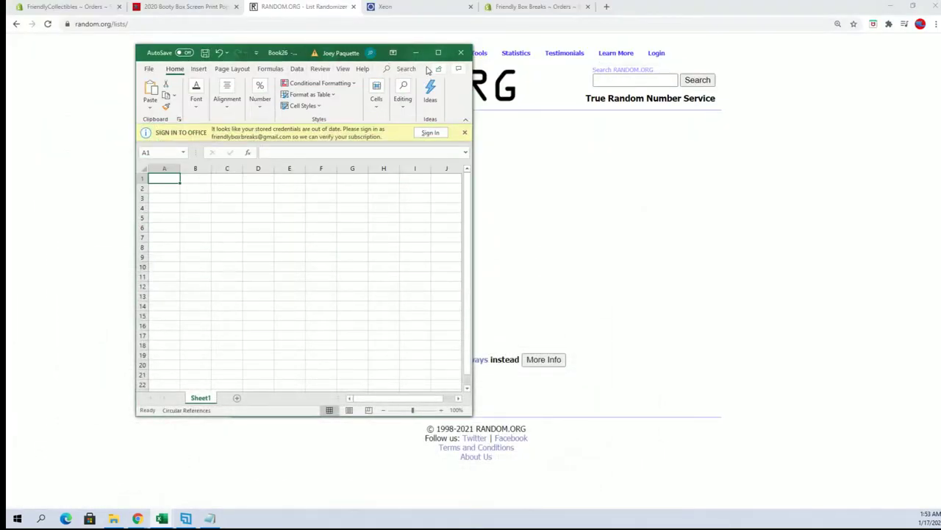
{"action": "left_click", "coordinate": [417, 53]}
{"action": "left_click", "coordinate": [390, 66]}
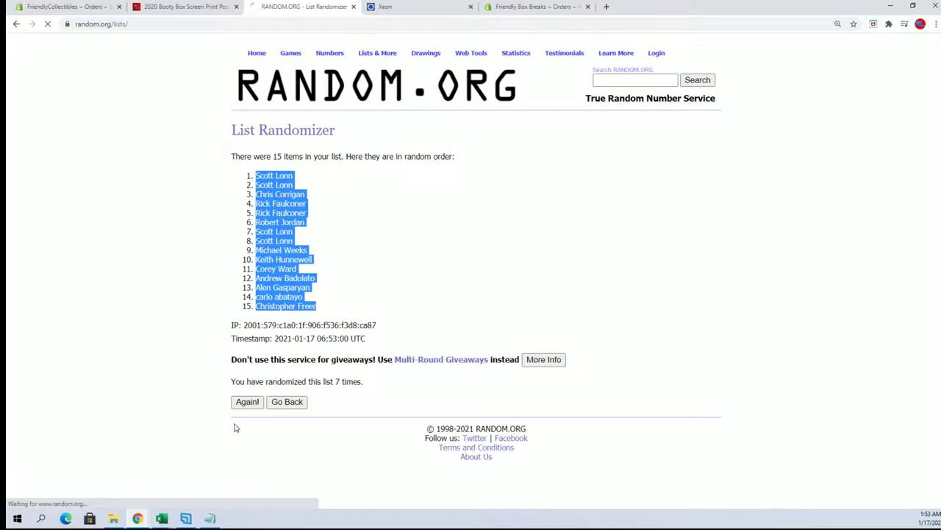
- Copy the 15 colours from the Notepad notes into the List Randomizer box
{"action": "left_click", "coordinate": [210, 518]}
{"action": "left_click", "coordinate": [717, 276]}
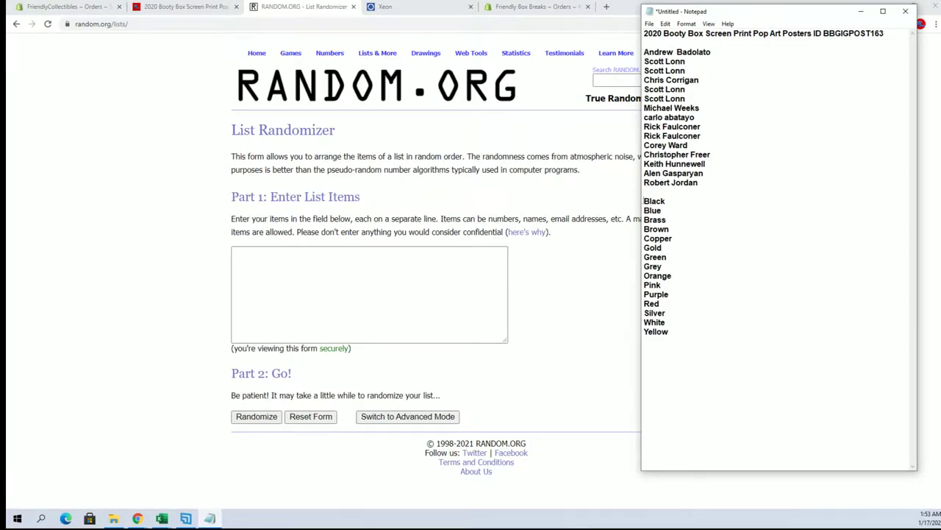
{"action": "left_click_drag", "start_coordinate": [644, 201], "coordinate": [668, 332]}
{"action": "right_click", "coordinate": [690, 246]}
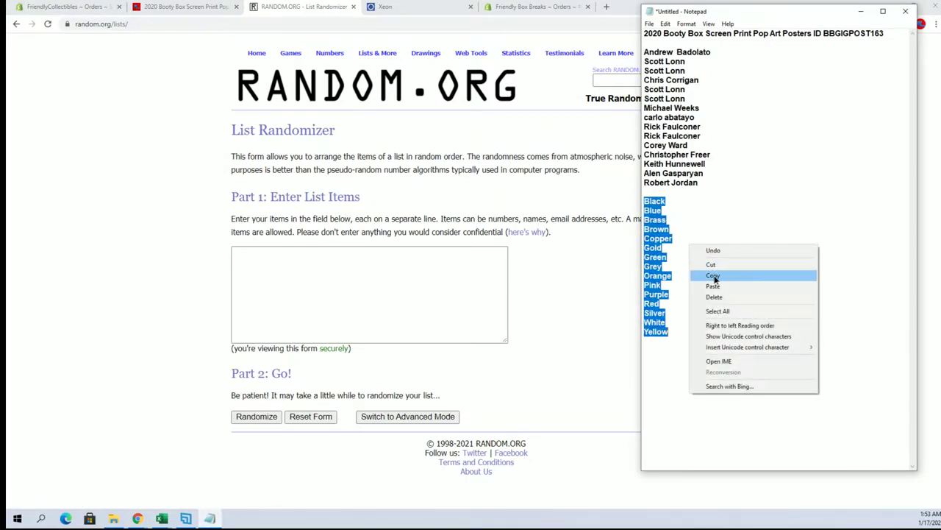
{"action": "left_click", "coordinate": [714, 276]}
{"action": "left_click", "coordinate": [330, 262]}
{"action": "right_click", "coordinate": [331, 265]}
{"action": "left_click", "coordinate": [368, 335]}
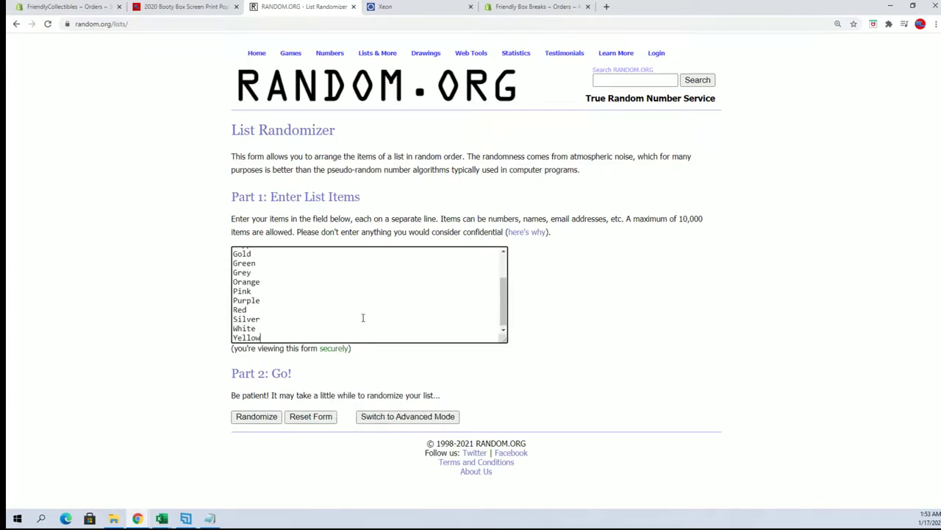
- Shuffle the colours 7 times, ending Grey first and Black last, and select the result
{"action": "left_click", "coordinate": [270, 420]}
{"action": "left_click", "coordinate": [236, 383]}
{"action": "left_click", "coordinate": [247, 401]}
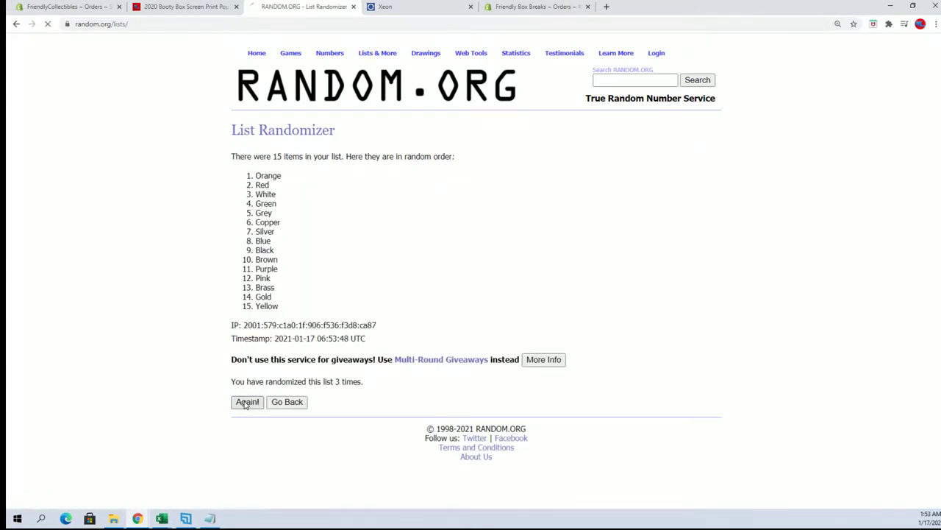
{"action": "left_click", "coordinate": [247, 402]}
{"action": "left_click", "coordinate": [246, 402]}
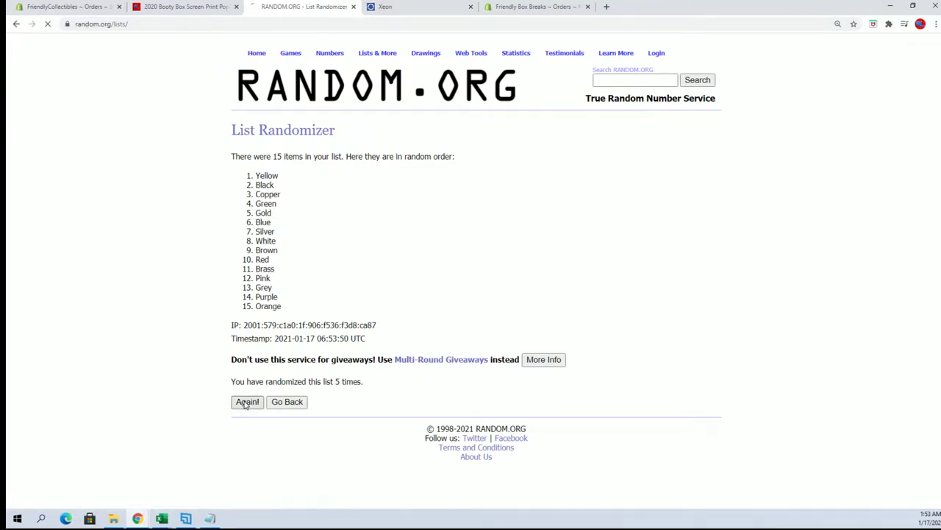
{"action": "left_click", "coordinate": [246, 402]}
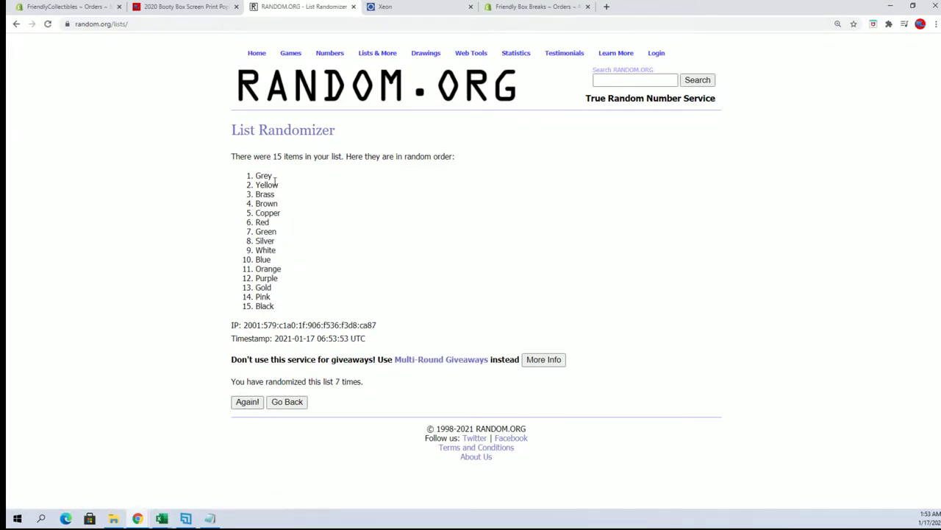
{"action": "left_click_drag", "start_coordinate": [256, 175], "coordinate": [297, 305]}
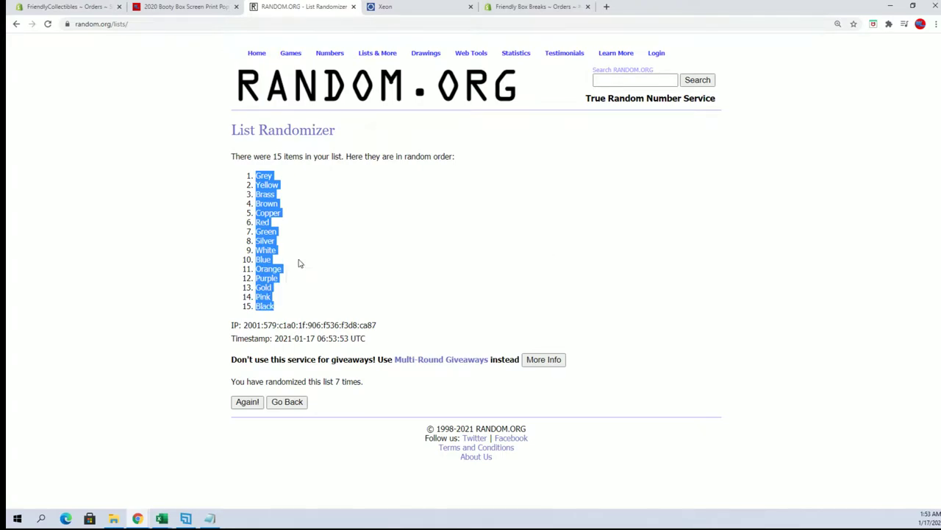
{"action": "left_click", "coordinate": [163, 515]}
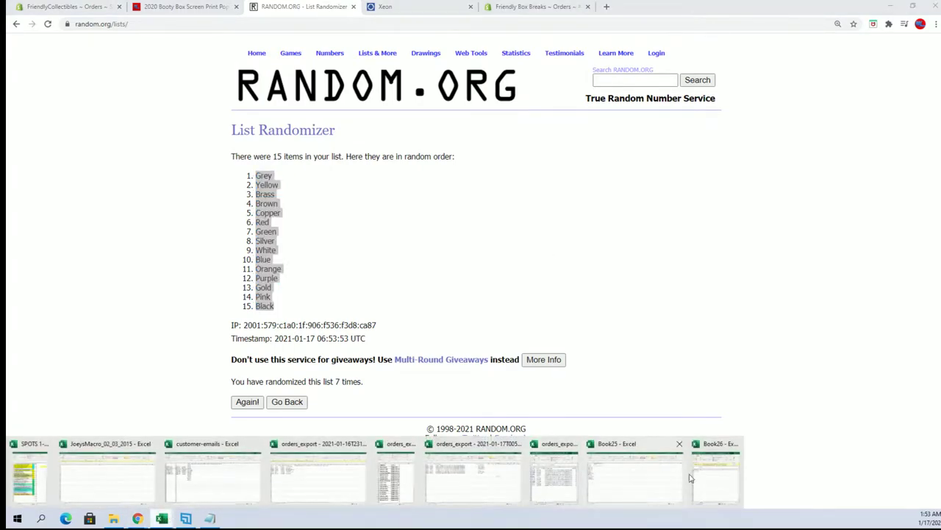
- Paste the shuffled colours as plain text into B2 of the Book25 workbook
{"action": "left_click", "coordinate": [630, 501]}
{"action": "left_click", "coordinate": [326, 221]}
{"action": "left_click", "coordinate": [97, 122]}
{"action": "right_click", "coordinate": [96, 122]}
{"action": "left_click", "coordinate": [134, 189]}
{"action": "left_click", "coordinate": [77, 134]}
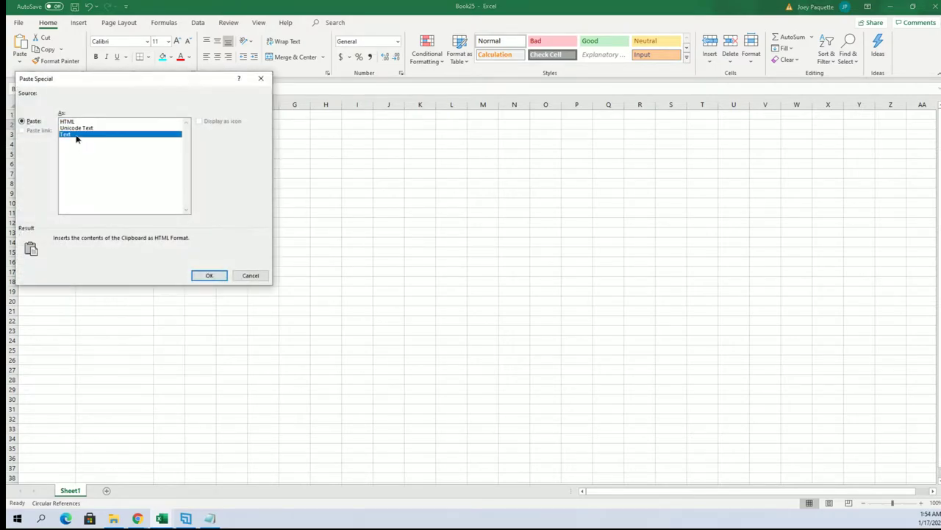
{"action": "left_click", "coordinate": [210, 276]}
{"action": "left_click", "coordinate": [202, 183]}
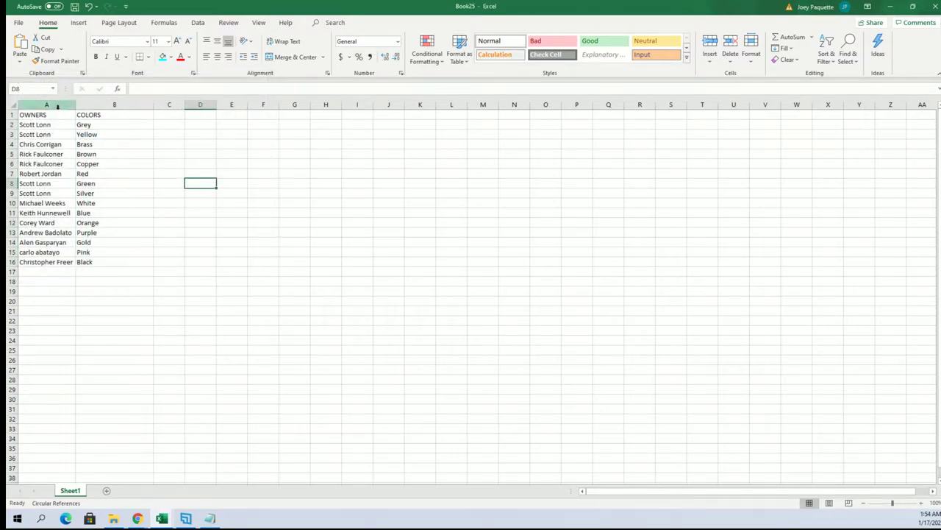
- Make columns A and B bold with all borders and autofit column B
{"action": "left_click_drag", "start_coordinate": [57, 103], "coordinate": [84, 103]}
{"action": "left_click", "coordinate": [95, 56]}
{"action": "left_click", "coordinate": [146, 56]}
{"action": "left_click", "coordinate": [212, 154]}
{"action": "left_click", "coordinate": [212, 154]}
{"action": "double_click", "coordinate": [153, 105]}
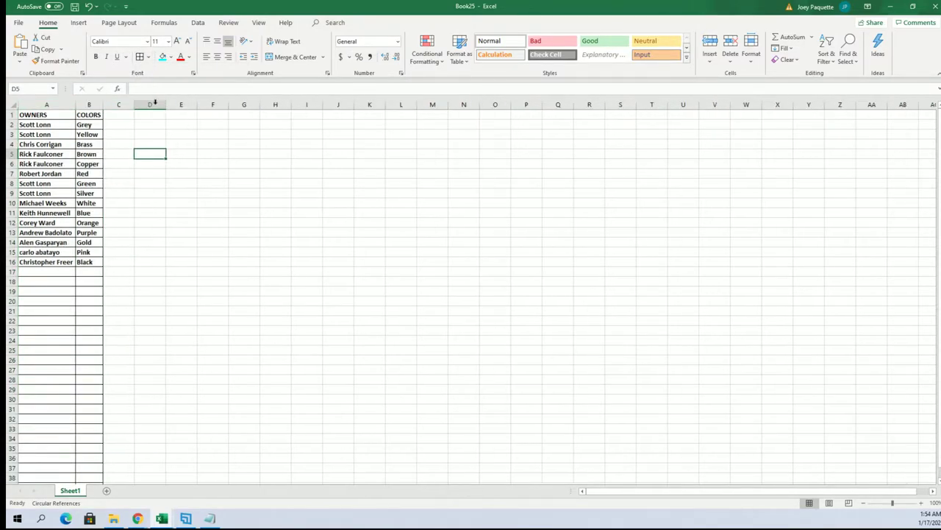
{"action": "left_click", "coordinate": [160, 124]}
{"action": "left_click", "coordinate": [53, 124]}
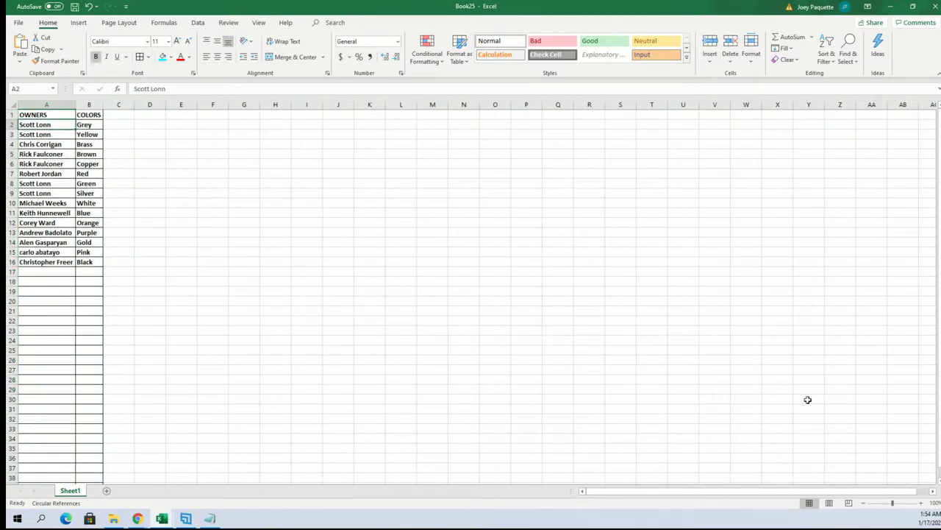
- Zoom the sheet view in four steps to enlarge the OWNERS/COLORS table
{"action": "left_click", "coordinate": [922, 502]}
{"action": "left_click", "coordinate": [921, 503]}
{"action": "left_click", "coordinate": [922, 502]}
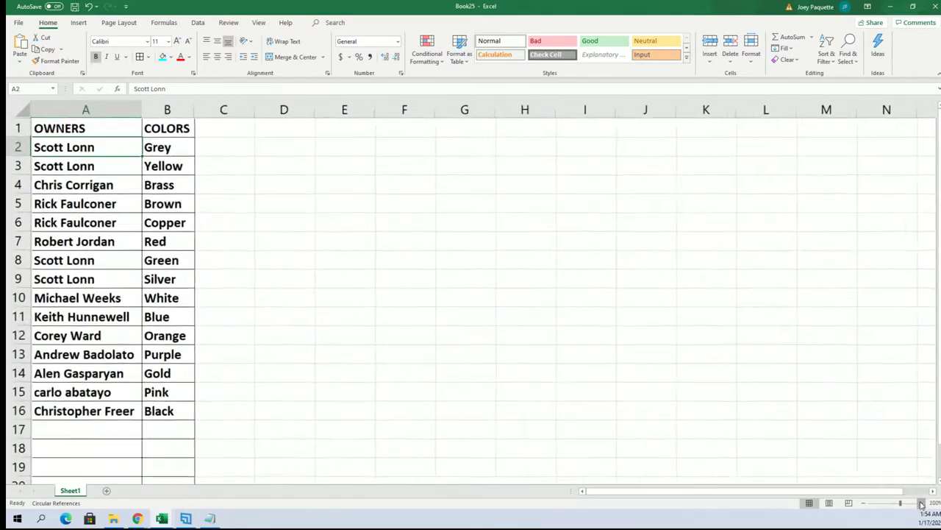
{"action": "left_click", "coordinate": [922, 503]}
{"action": "left_click", "coordinate": [391, 314]}
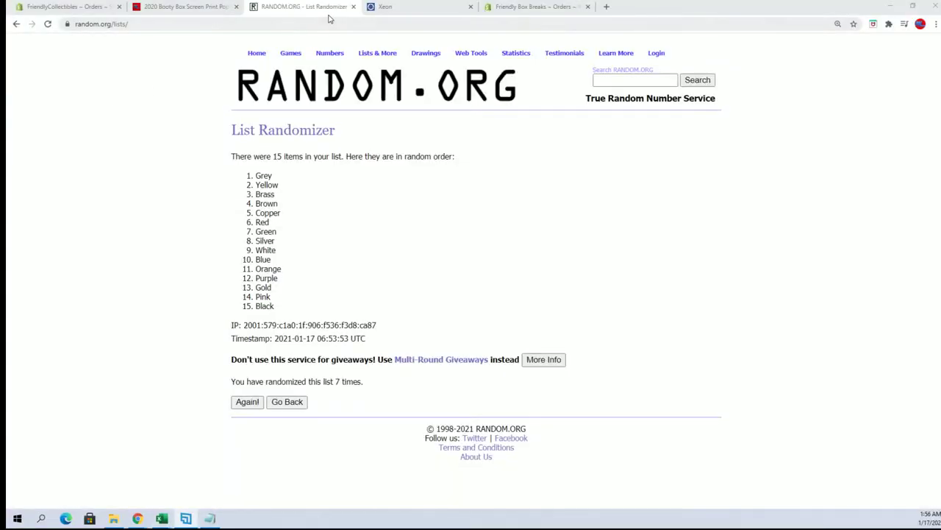
- Go from the Booty Box page to Pop Art Posters Group Buys and scroll to the ticket-list links
{"action": "left_click", "coordinate": [200, 7]}
{"action": "scroll", "coordinate": [570, 161], "scroll_direction": "up", "scroll_amount": 10}
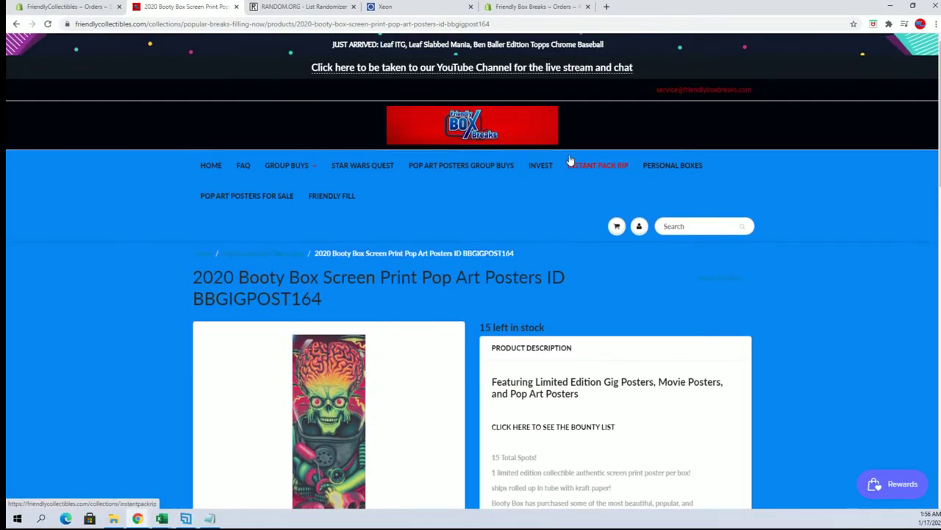
{"action": "left_click", "coordinate": [464, 167]}
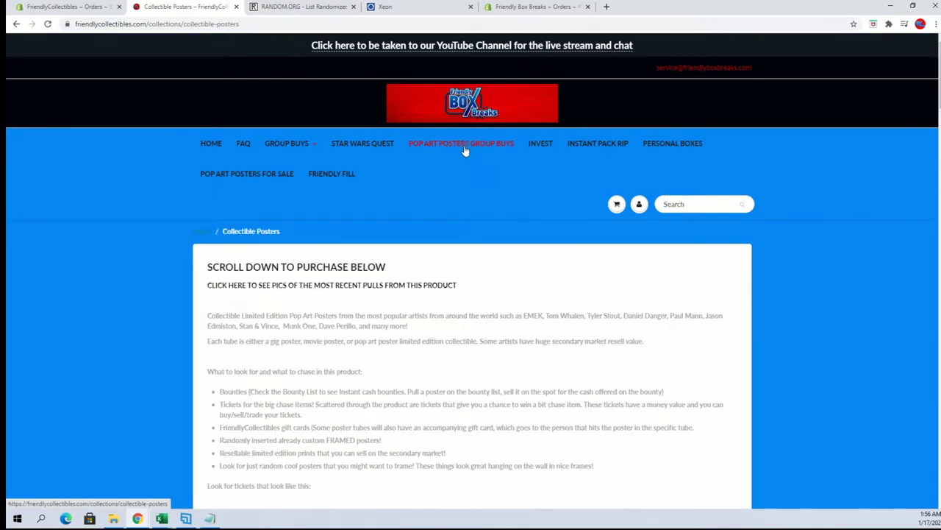
{"action": "scroll", "coordinate": [447, 114], "scroll_direction": "down", "scroll_amount": 15}
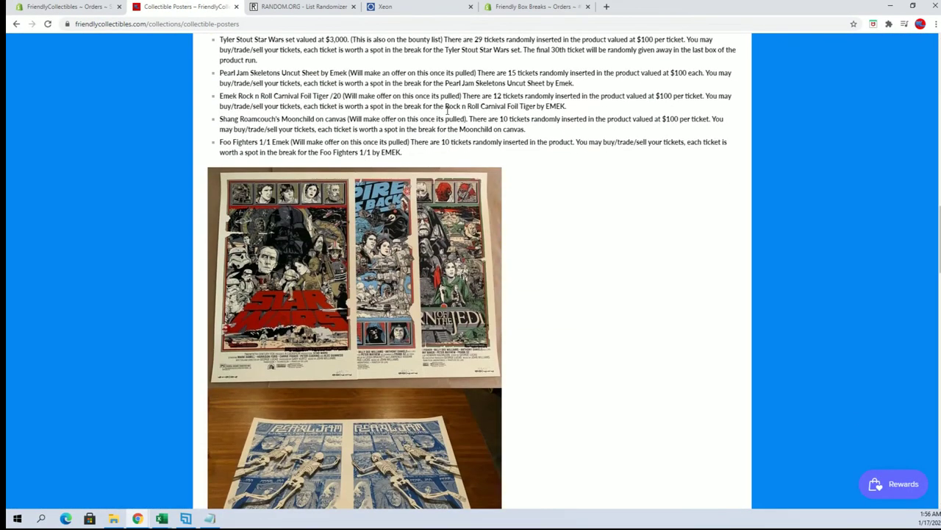
{"action": "scroll", "coordinate": [446, 111], "scroll_direction": "down", "scroll_amount": 3}
{"action": "scroll", "coordinate": [451, 192], "scroll_direction": "up", "scroll_amount": 2}
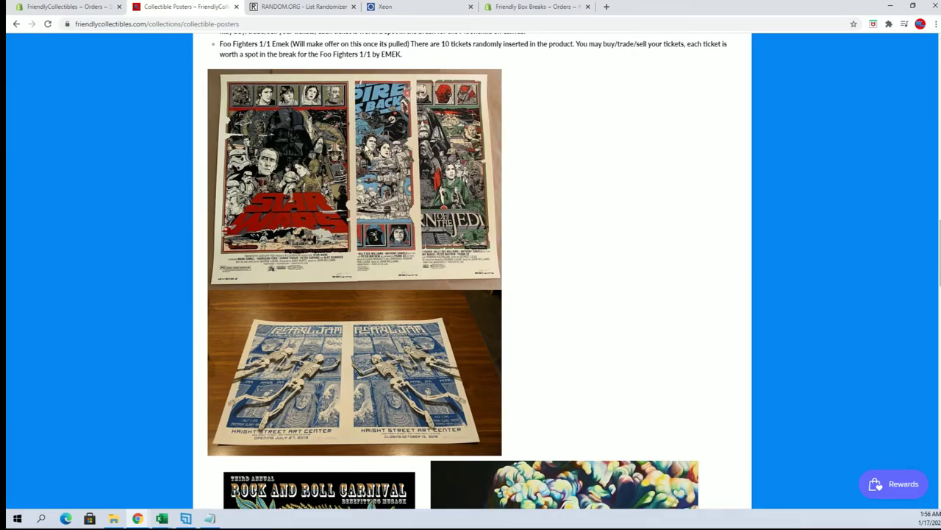
{"action": "scroll", "coordinate": [371, 140], "scroll_direction": "down", "scroll_amount": 8}
{"action": "scroll", "coordinate": [364, 135], "scroll_direction": "down", "scroll_amount": 5}
{"action": "scroll", "coordinate": [365, 135], "scroll_direction": "up", "scroll_amount": 2}
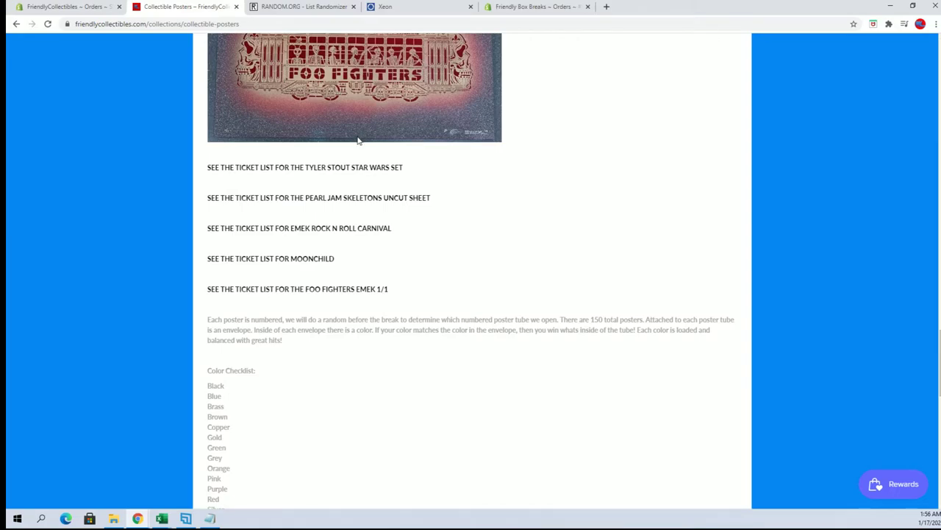
- Open the Tyler Stout Star Wars set's 30-slot ticket list and scroll through it and back up
{"action": "left_click", "coordinate": [333, 168]}
{"action": "scroll", "coordinate": [491, 144], "scroll_direction": "down", "scroll_amount": 4}
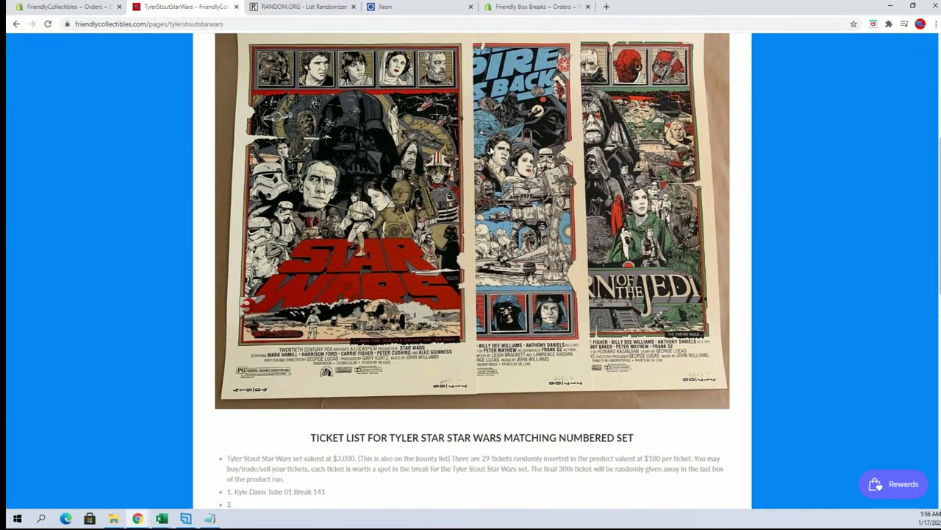
{"action": "scroll", "coordinate": [491, 144], "scroll_direction": "up", "scroll_amount": 2}
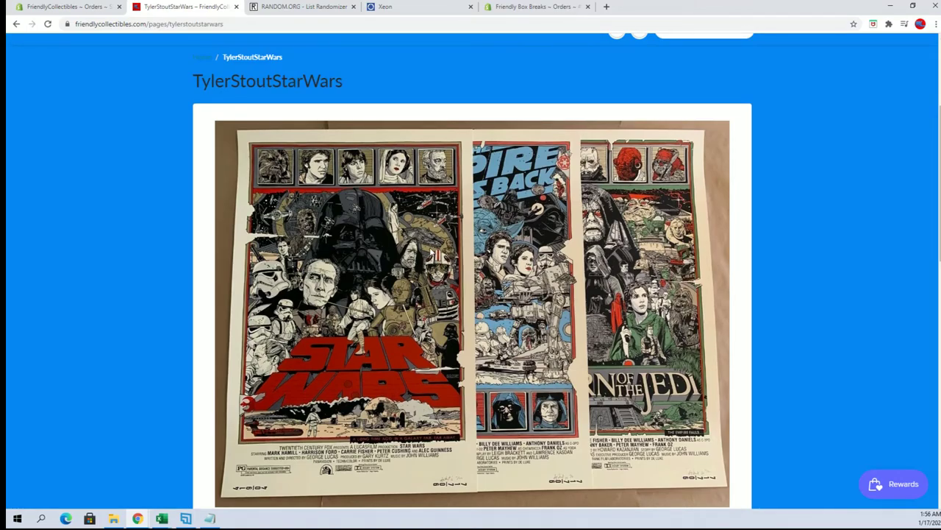
{"action": "scroll", "coordinate": [380, 148], "scroll_direction": "down", "scroll_amount": 7}
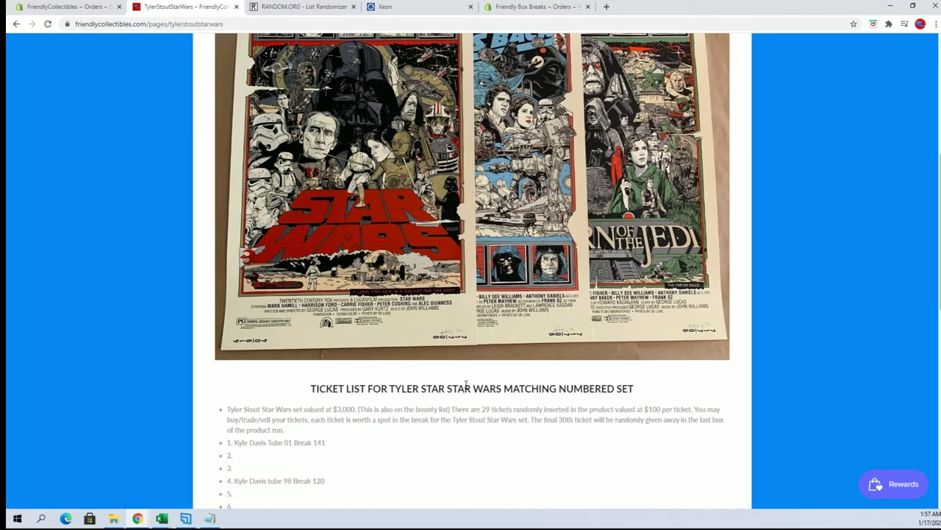
{"action": "scroll", "coordinate": [466, 384], "scroll_direction": "up", "scroll_amount": 2}
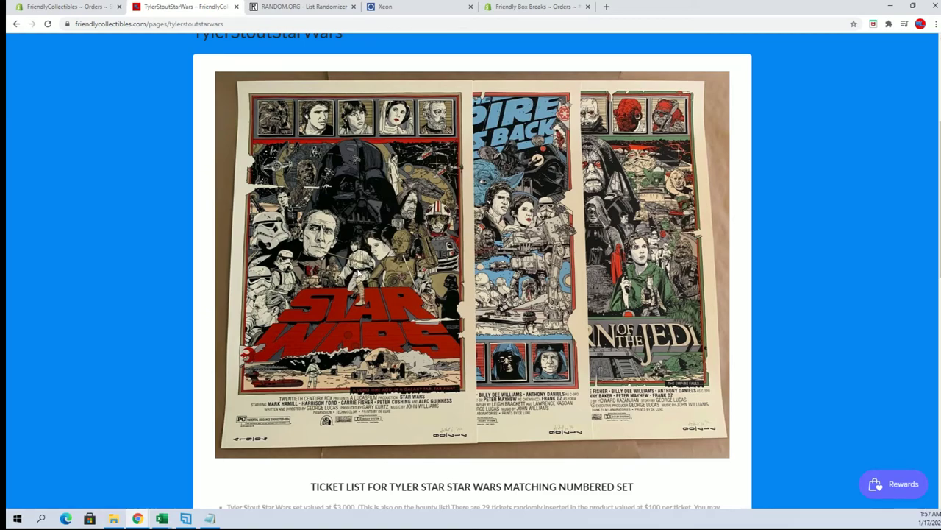
{"action": "scroll", "coordinate": [355, 268], "scroll_direction": "up", "scroll_amount": 3}
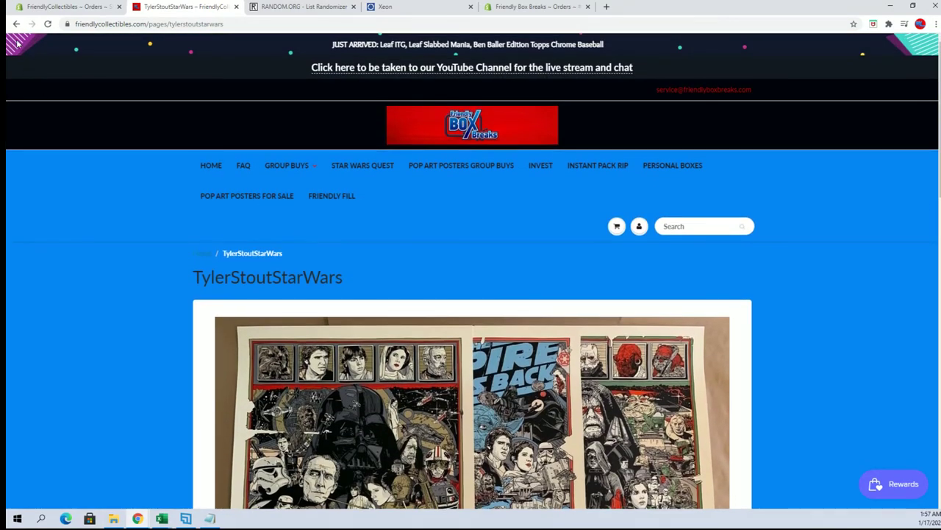
- Go back to Collectible Posters, copy its web address, and scroll up to the chase-poster list
{"action": "left_click", "coordinate": [16, 23]}
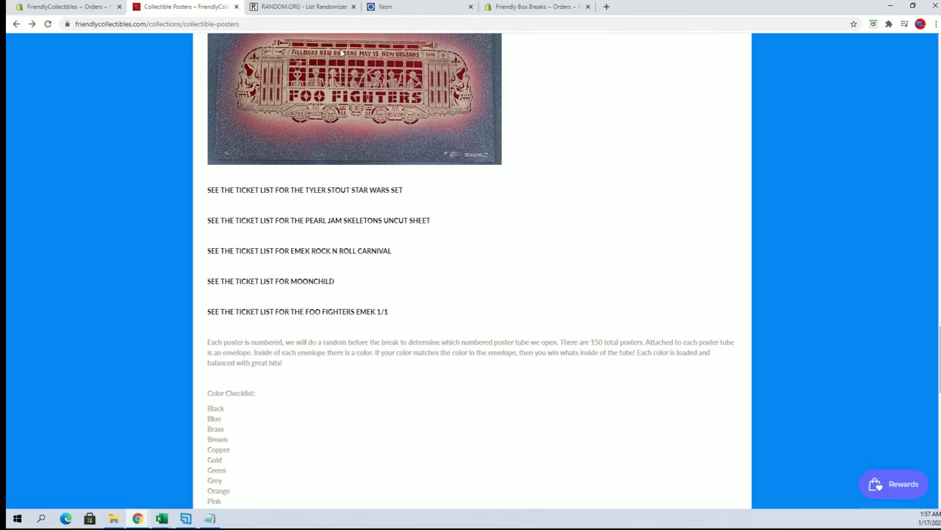
{"action": "left_click", "coordinate": [308, 24]}
{"action": "right_click", "coordinate": [309, 23]}
{"action": "left_click", "coordinate": [336, 75]}
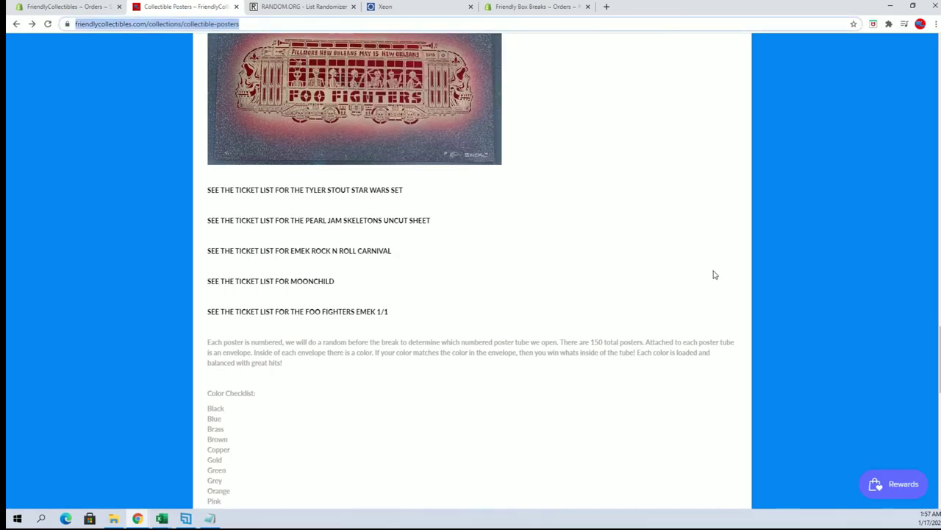
{"action": "scroll", "coordinate": [595, 275], "scroll_direction": "up", "scroll_amount": 10}
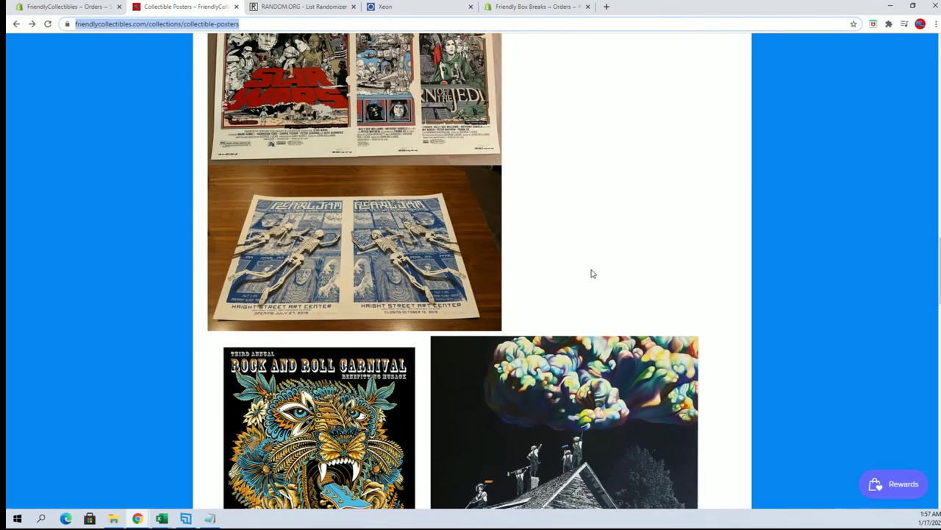
{"action": "scroll", "coordinate": [592, 274], "scroll_direction": "down", "scroll_amount": 12}
{"action": "scroll", "coordinate": [592, 274], "scroll_direction": "up", "scroll_amount": 12}
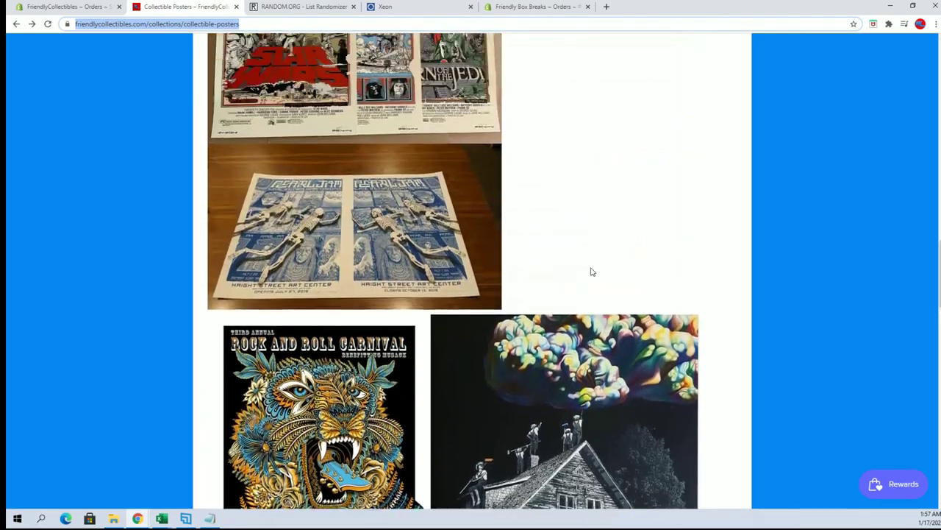
{"action": "scroll", "coordinate": [590, 271], "scroll_direction": "up", "scroll_amount": 3}
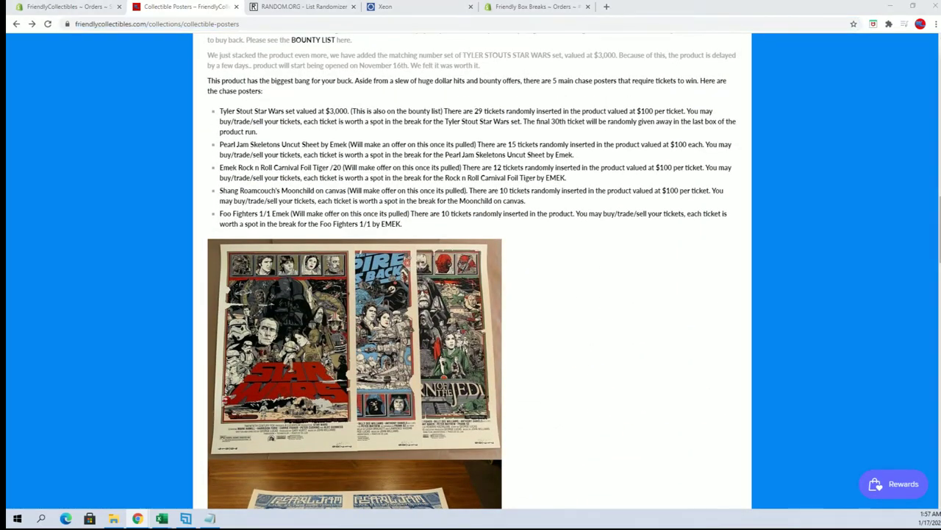